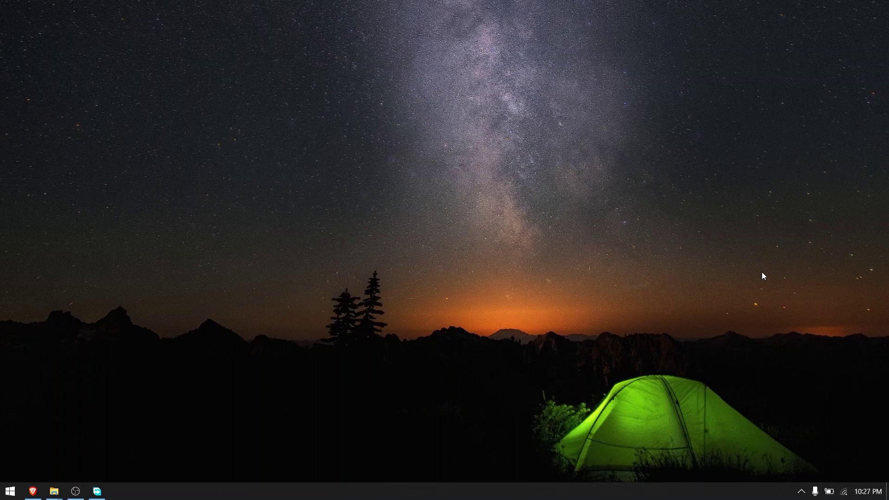
Step: Bring Brave back up on the Angry IP Scanner download page and select its address
{"action": "left_click", "coordinate": [32, 490]}
{"action": "left_click", "coordinate": [313, 24]}
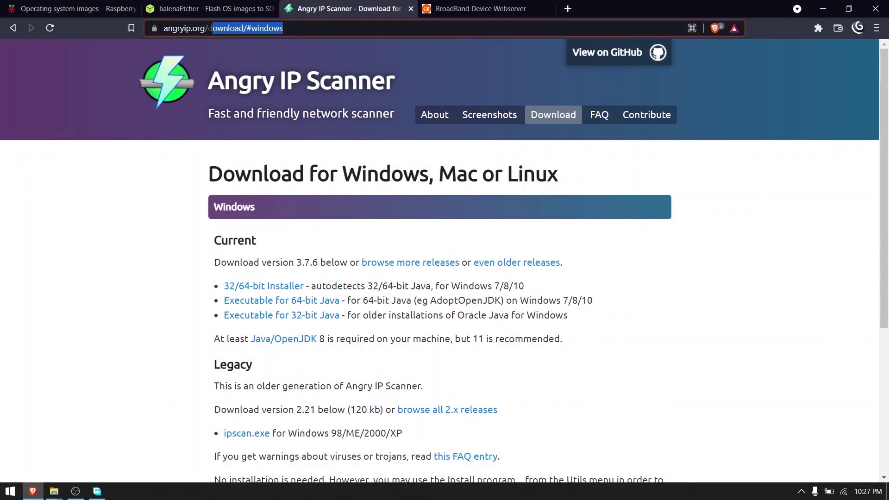
{"action": "left_click", "coordinate": [312, 25]}
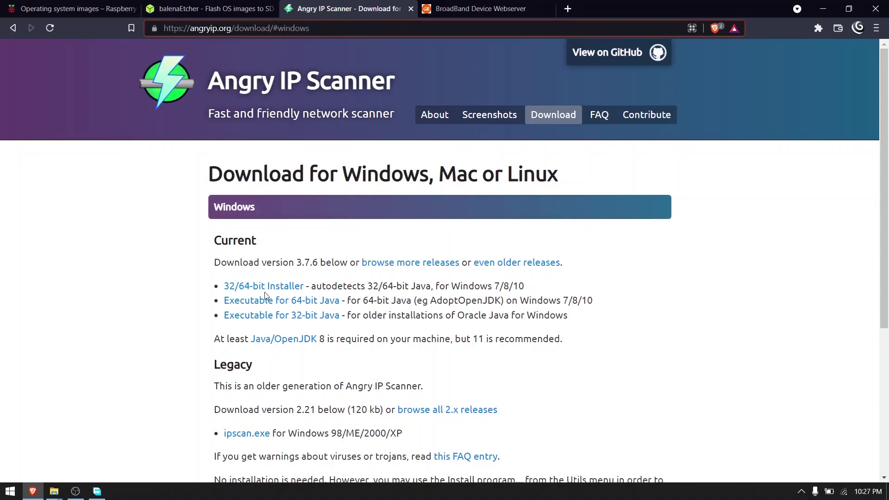
Step: Launch Angry IP Scanner via 'ang' search and scan 192.168.1.0 to 192.168.1.255
{"action": "key", "text": "super"}
{"action": "type", "text": "ang"}
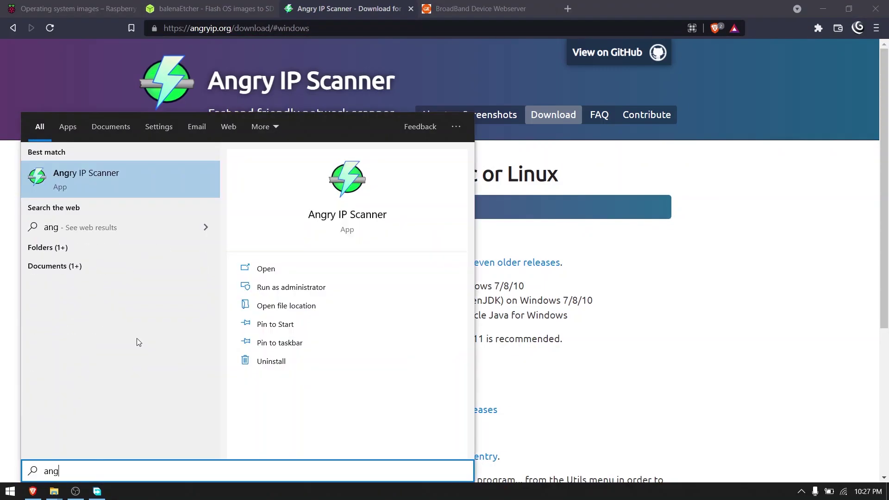
{"action": "key", "text": "Return"}
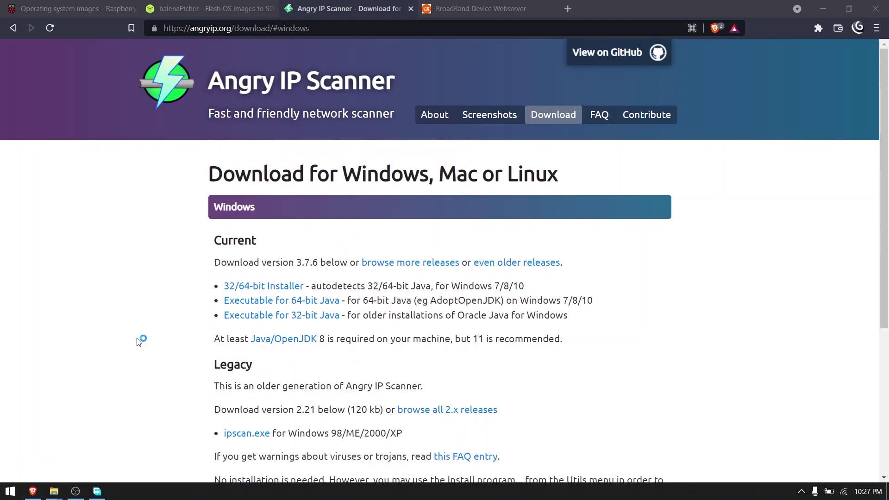
{"action": "left_click", "coordinate": [207, 50]}
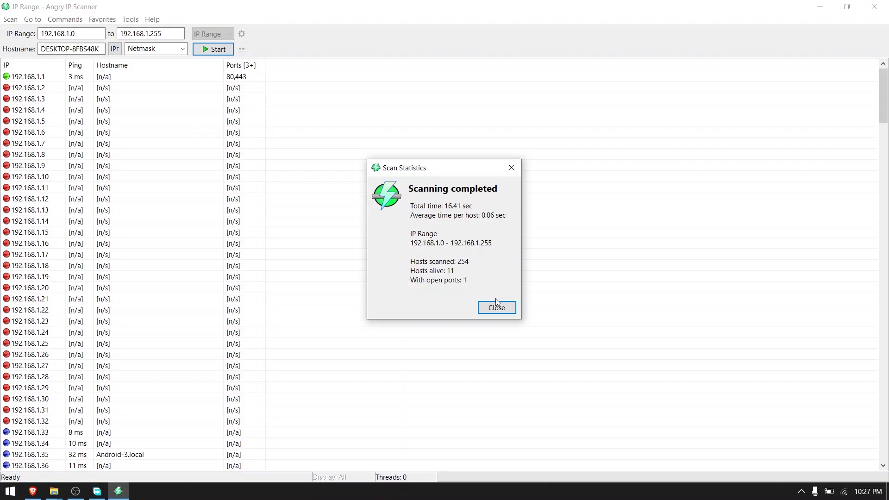
Step: Dismiss the scan statistics and select raspberrypi.local at 192.168.1.37 in the results
{"action": "left_click", "coordinate": [496, 306]}
{"action": "scroll", "coordinate": [181, 346], "scroll_direction": "down", "scroll_amount": 5}
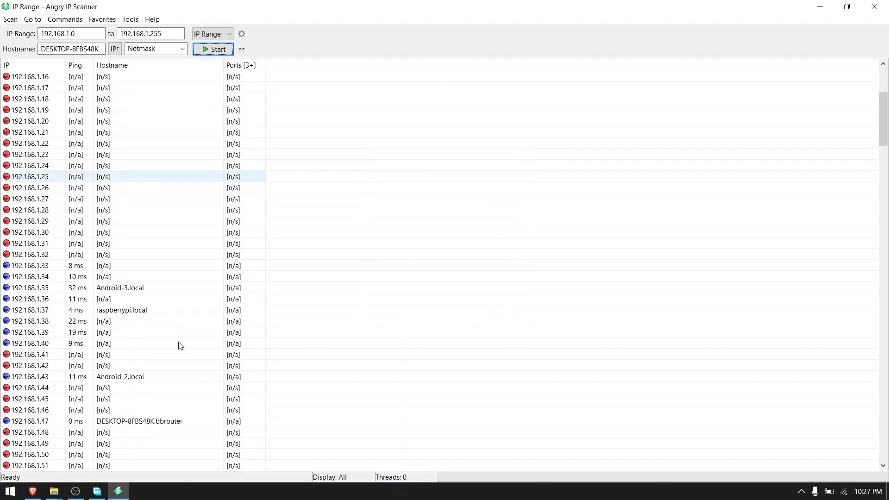
{"action": "scroll", "coordinate": [181, 346], "scroll_direction": "down", "scroll_amount": 3}
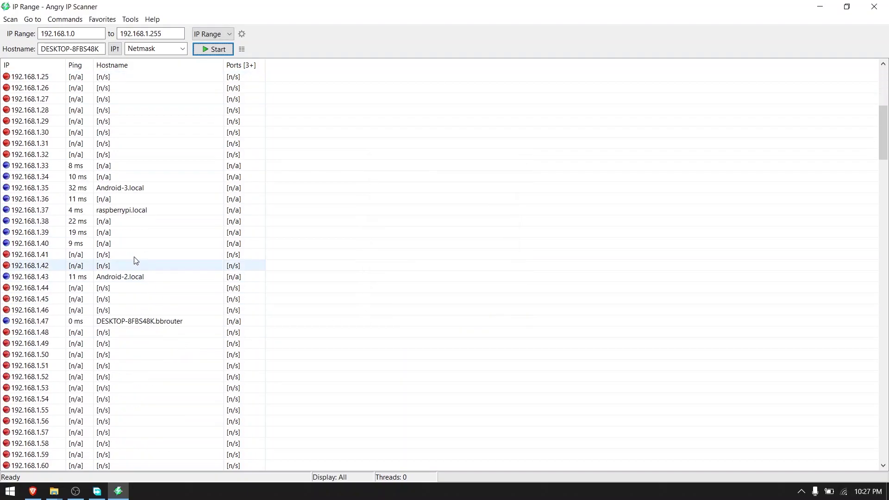
{"action": "left_click", "coordinate": [32, 210]}
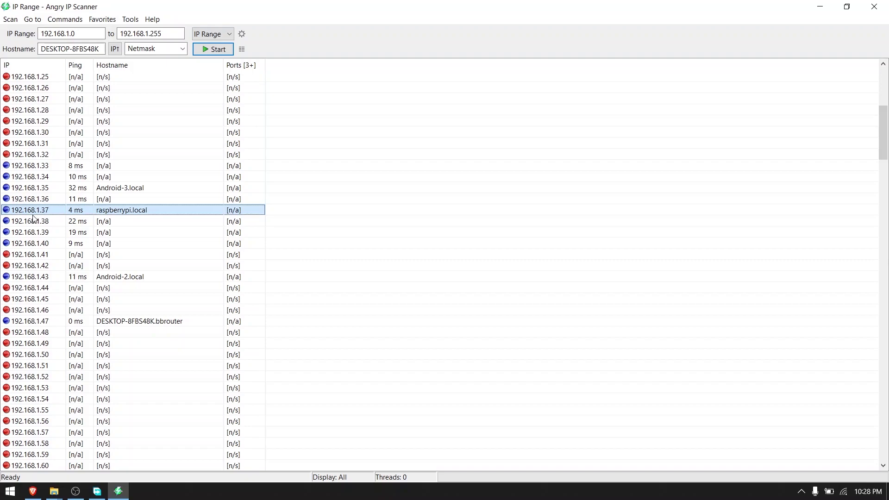
Step: Check the router's Services > DHCP client list for the Pi's lease: 192.168.1.37, MAC e4:5f:01:3d:44:59
{"action": "mouse_move", "coordinate": [37, 489]}
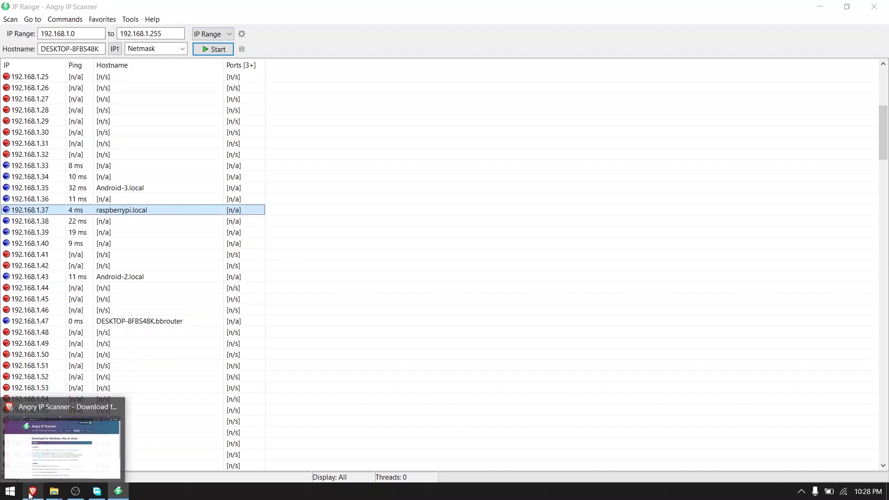
{"action": "left_click", "coordinate": [53, 446]}
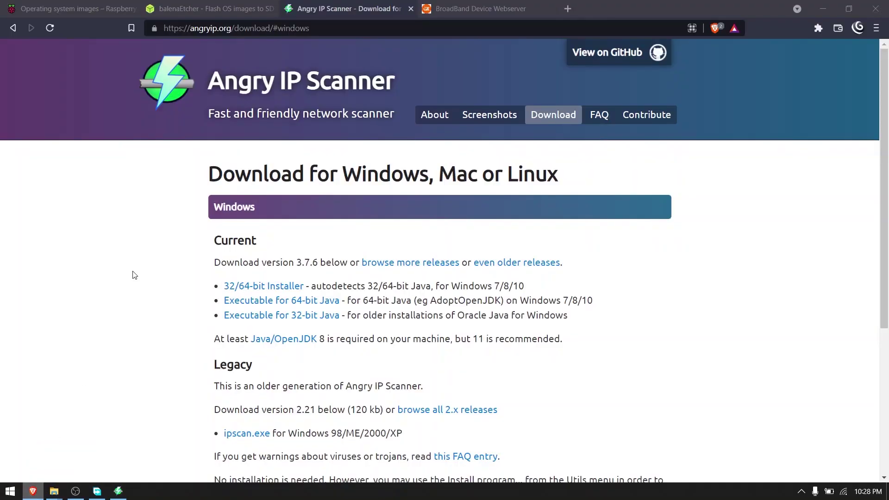
{"action": "left_click", "coordinate": [470, 6]}
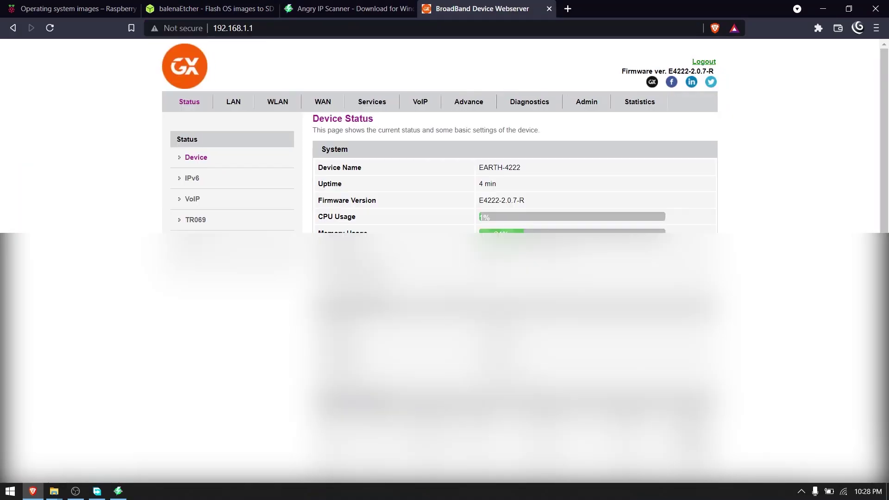
{"action": "left_click", "coordinate": [372, 104]}
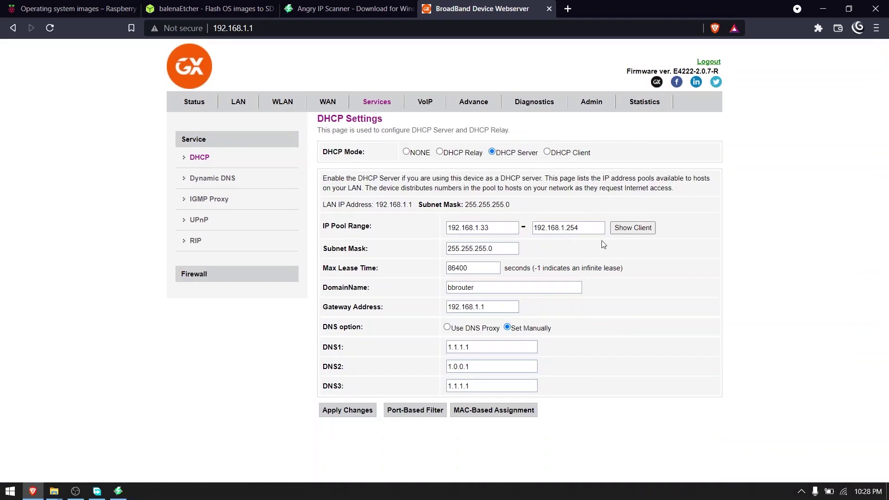
{"action": "left_click", "coordinate": [639, 229]}
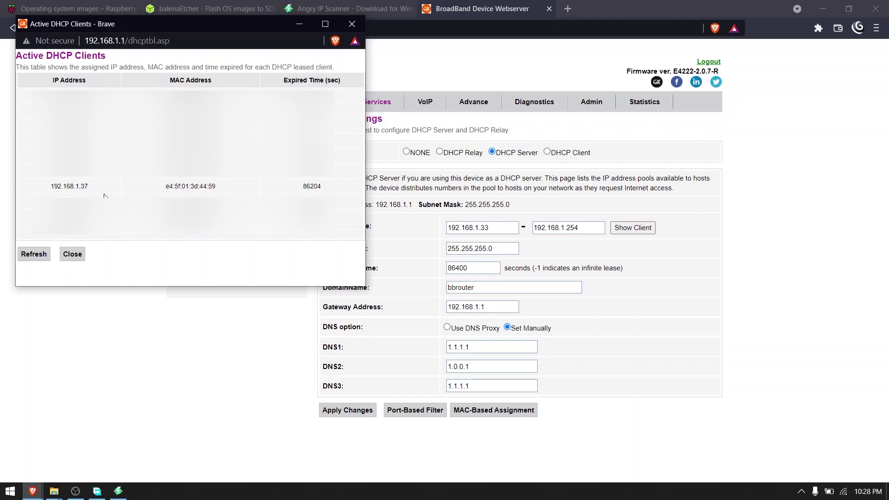
{"action": "left_click_drag", "start_coordinate": [163, 180], "coordinate": [209, 189]}
{"action": "left_click", "coordinate": [217, 189]}
{"action": "left_click", "coordinate": [71, 256]}
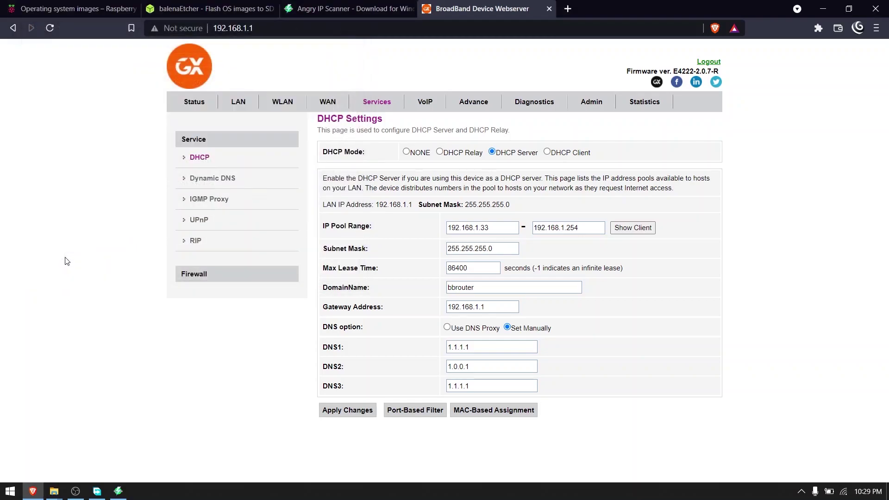
Step: Add an enabled MAC-based assignment reserving 192.168.1.39 for MAC e4-5f-01-3d-44-59
{"action": "left_click", "coordinate": [488, 418]}
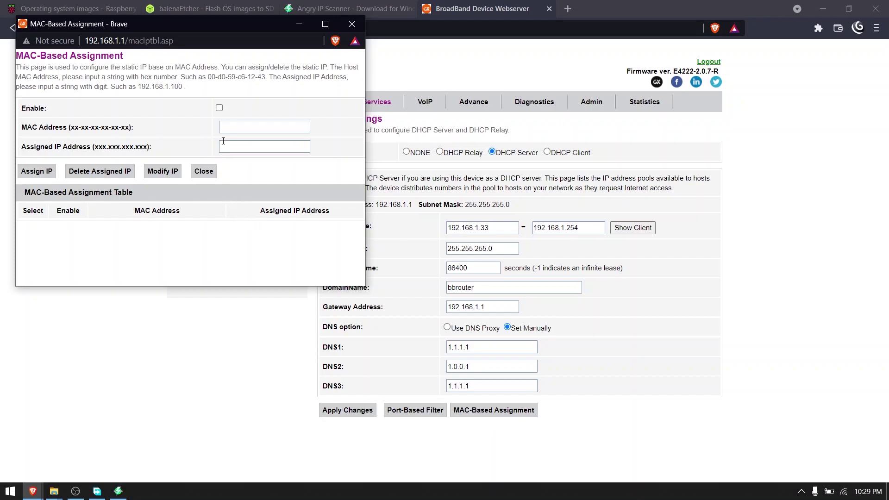
{"action": "left_click", "coordinate": [219, 108]}
{"action": "left_click", "coordinate": [232, 126]}
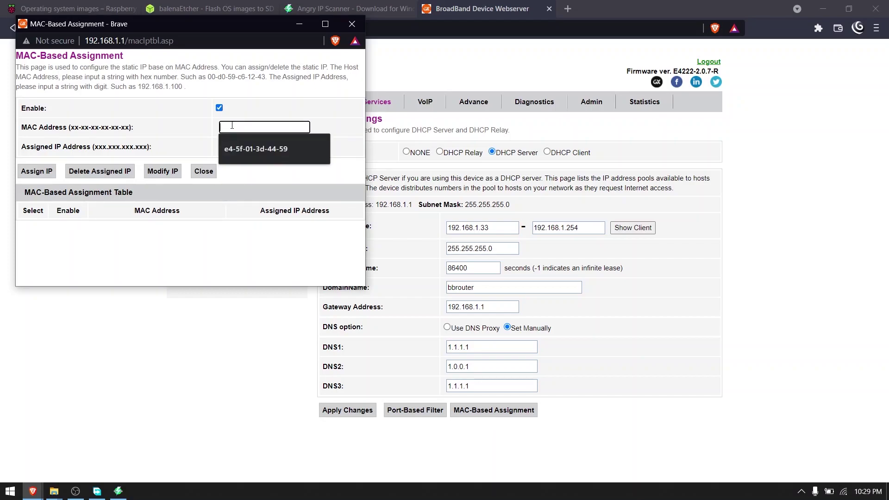
{"action": "left_click", "coordinate": [240, 148]}
{"action": "left_click", "coordinate": [244, 143]}
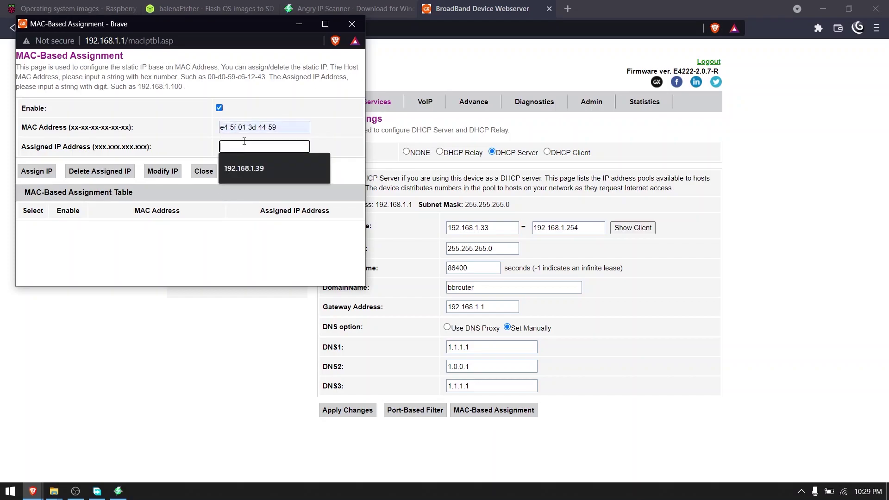
{"action": "type", "text": "192.168"}
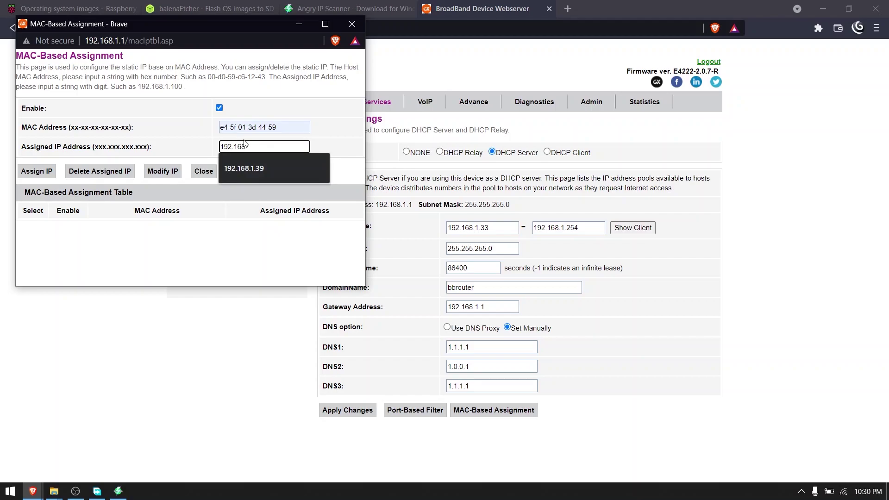
{"action": "type", "text": ".1"}
{"action": "left_click", "coordinate": [244, 168]}
{"action": "left_click", "coordinate": [27, 175]}
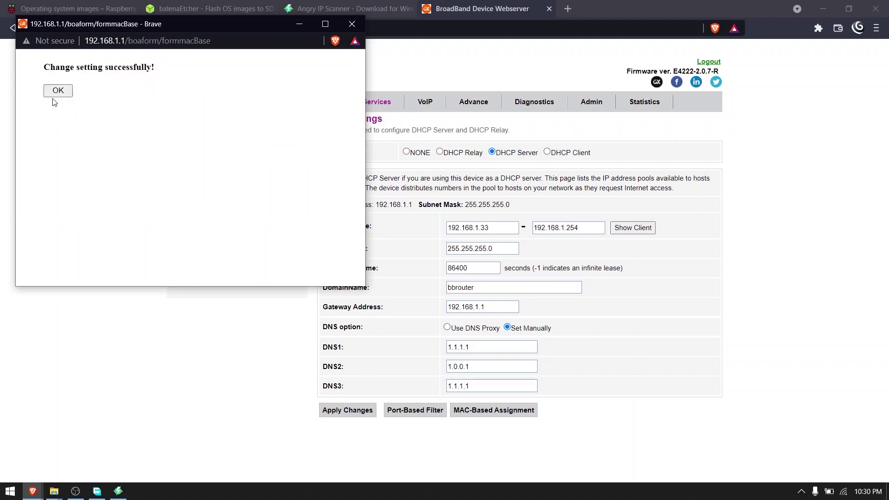
{"action": "left_click", "coordinate": [57, 96]}
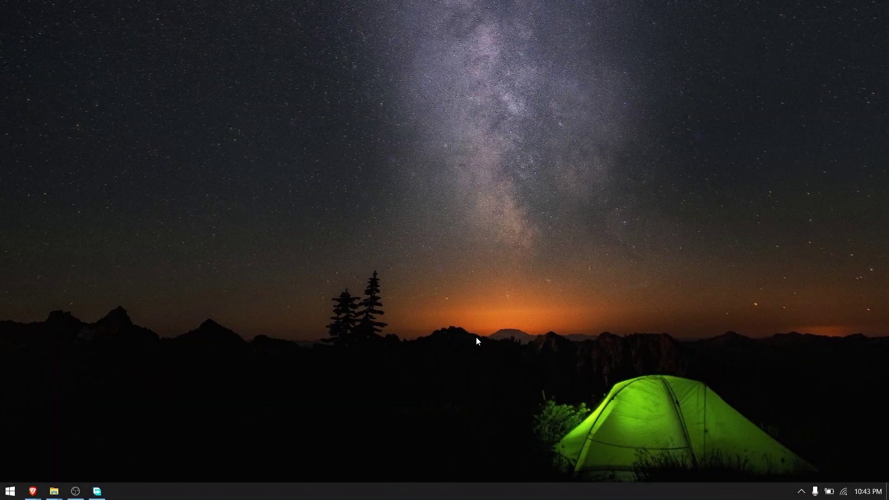
{"action": "key", "text": "super+r"}
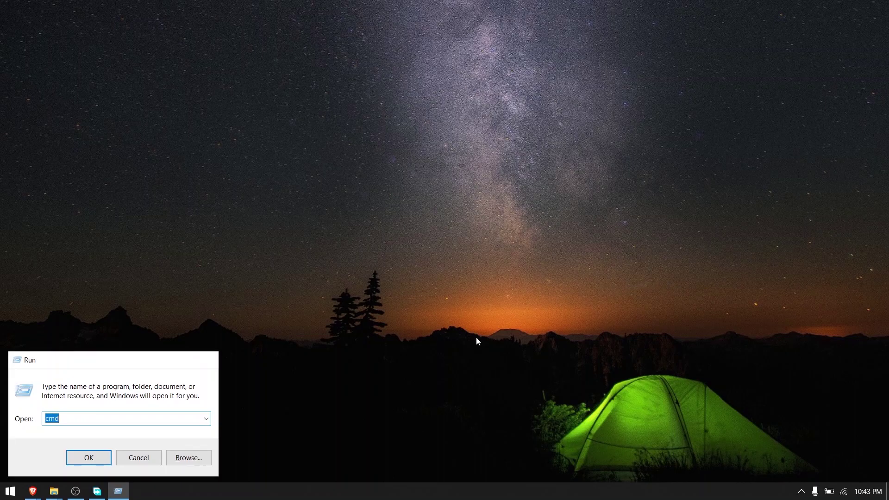
{"action": "key", "text": "Return"}
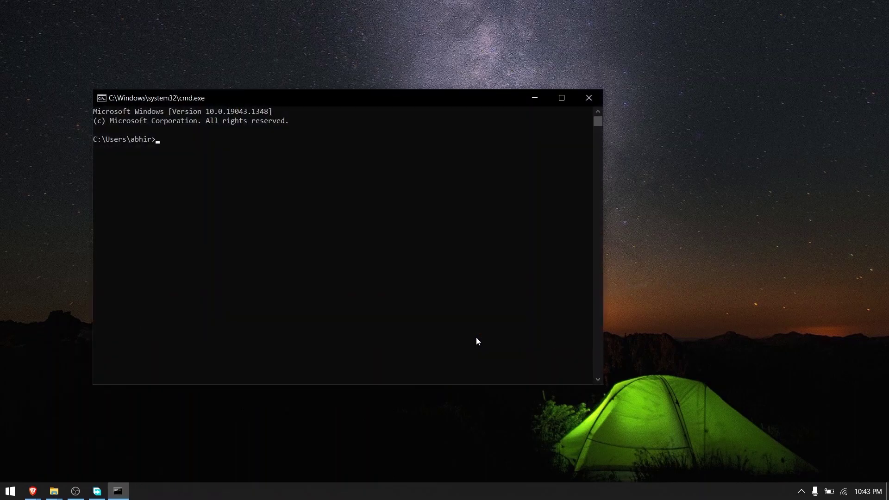
{"action": "type", "text": "ssh pi@192.168.1.39"}
{"action": "key", "text": "Return"}
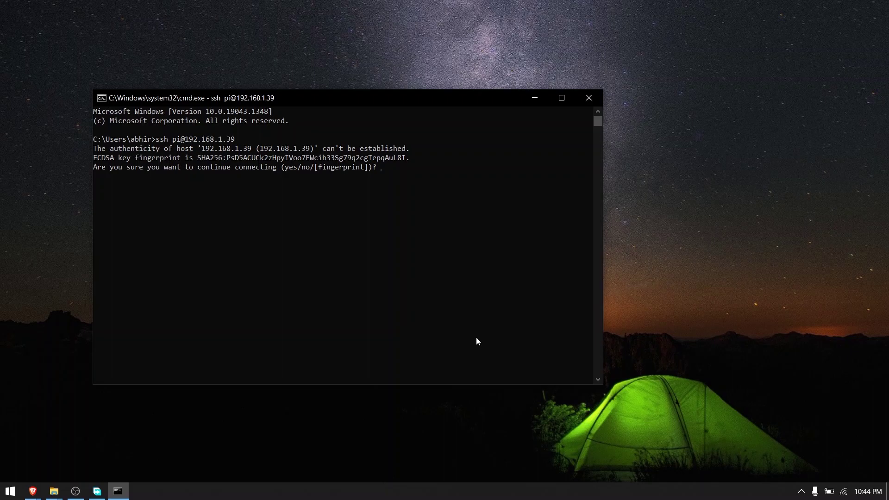
{"action": "key", "text": "Return"}
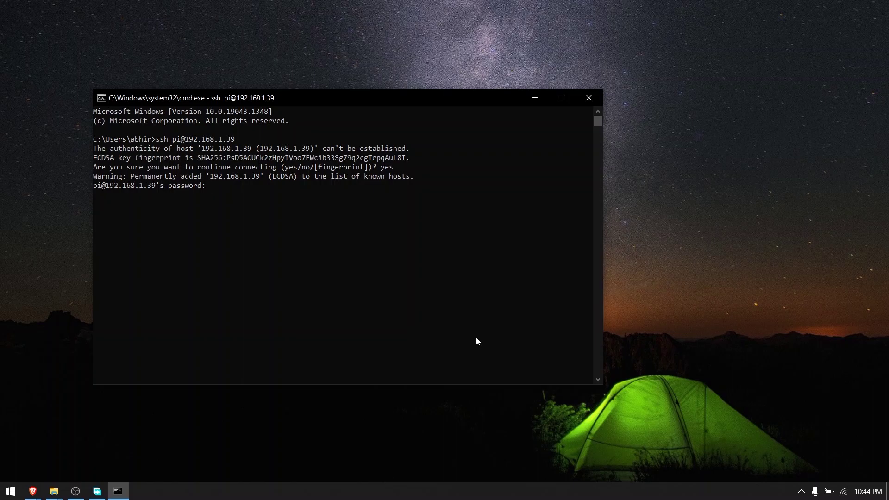
{"action": "key", "text": "Return"}
{"action": "type", "text": "sudo apt updatev"}
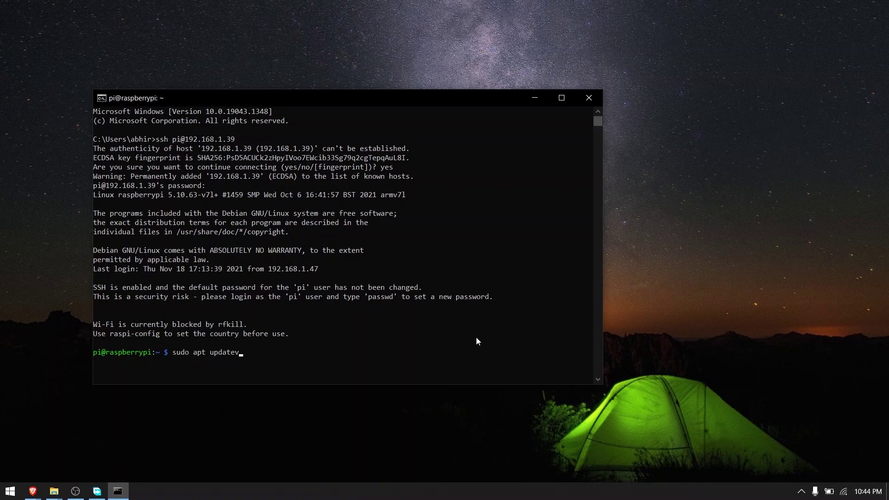
{"action": "key", "text": "BackSpace"}
{"action": "type", "text": " && sudo apt upgrade"}
Step: Run sudo apt update and upgrade on the Pi, confirming the package upgrades
{"action": "key", "text": "Return"}
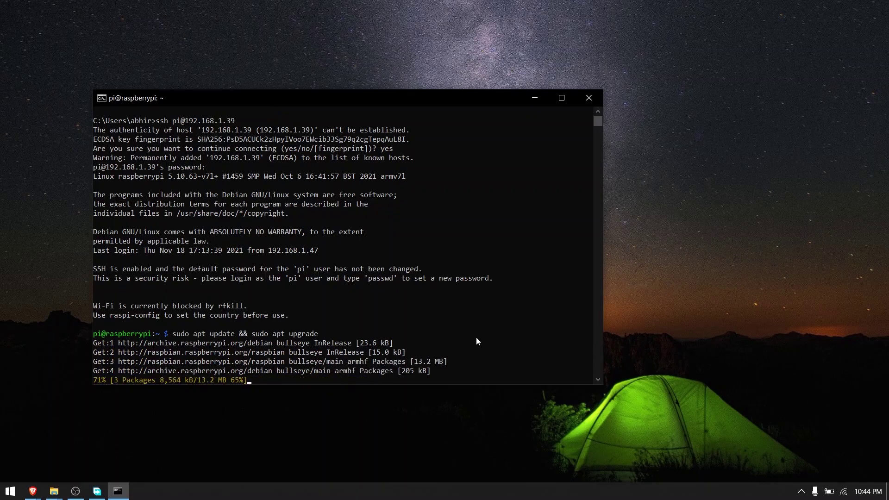
{"action": "left_click", "coordinate": [571, 100]}
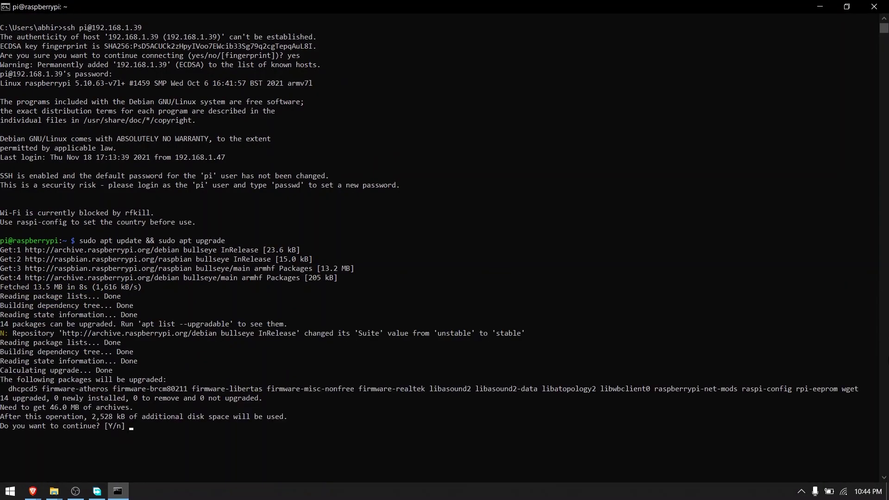
{"action": "key", "text": "Return"}
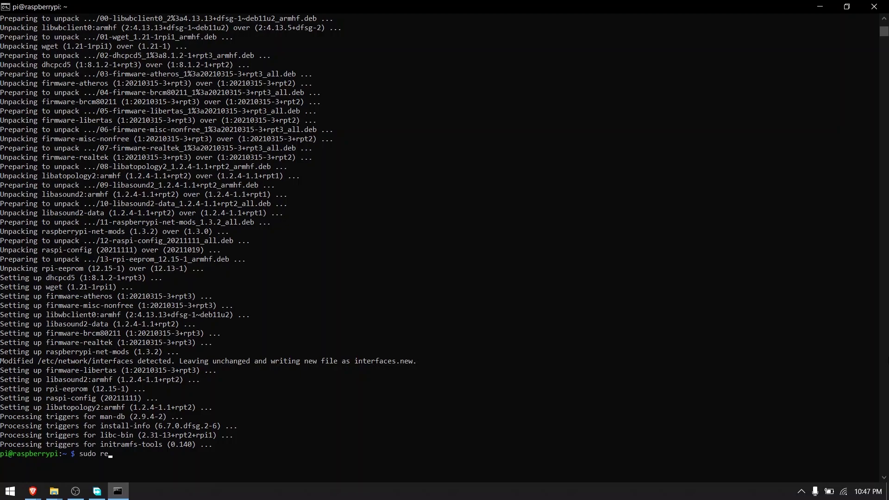
{"action": "key", "text": "Return"}
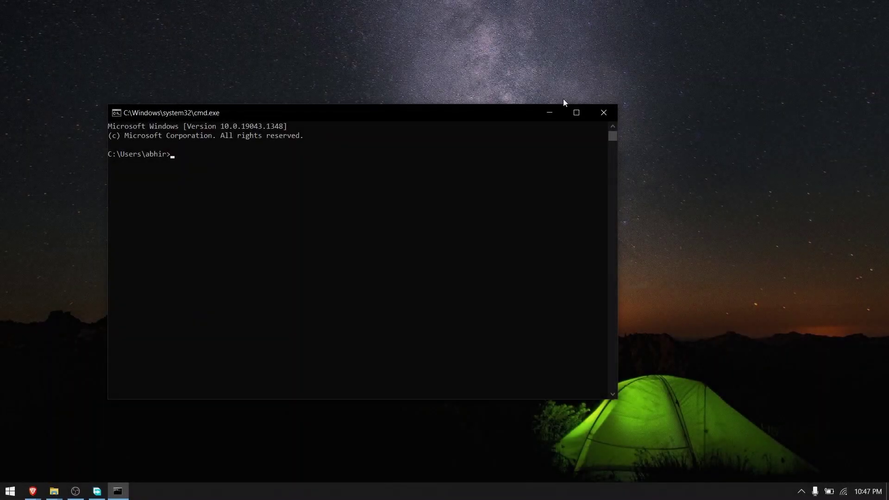
{"action": "type", "text": "ssh pi@192"}
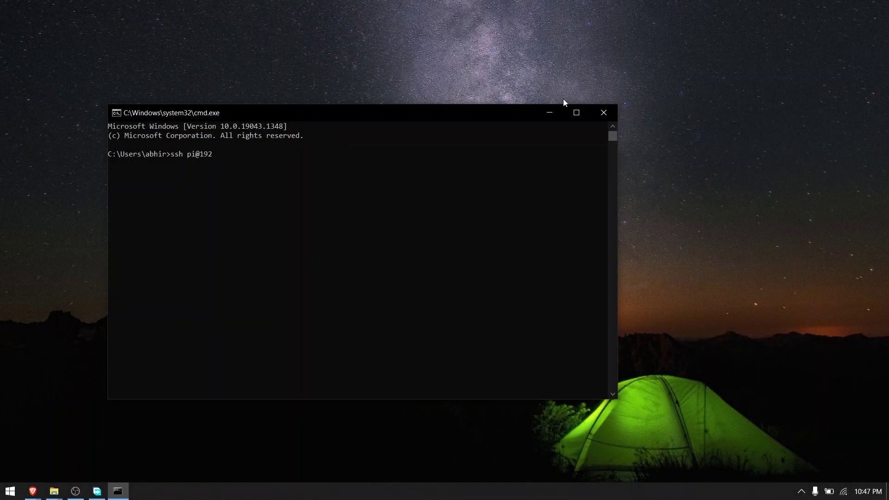
{"action": "type", "text": ".168.1.39"}
{"action": "key", "text": "Return"}
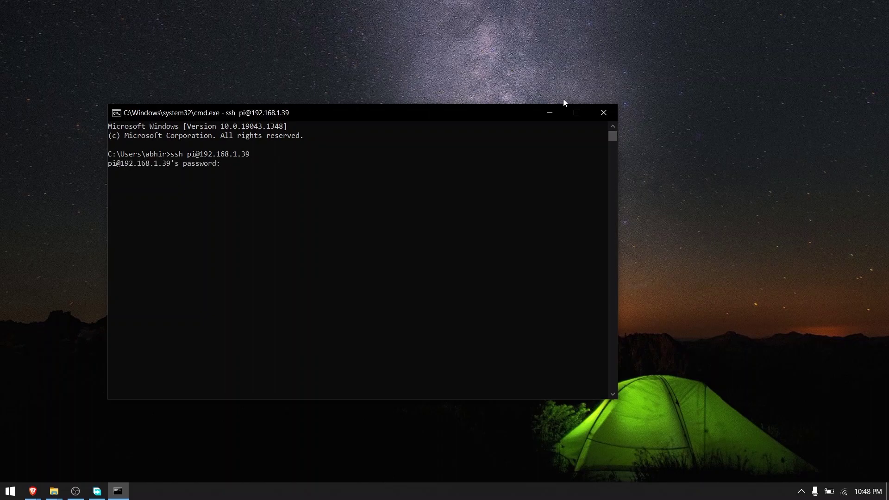
{"action": "key", "text": "Return"}
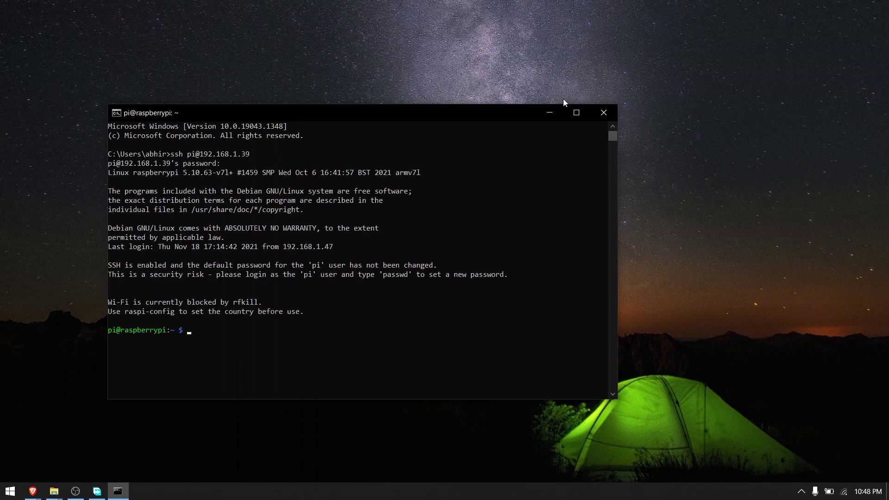
{"action": "key", "text": "alt+Tab"}
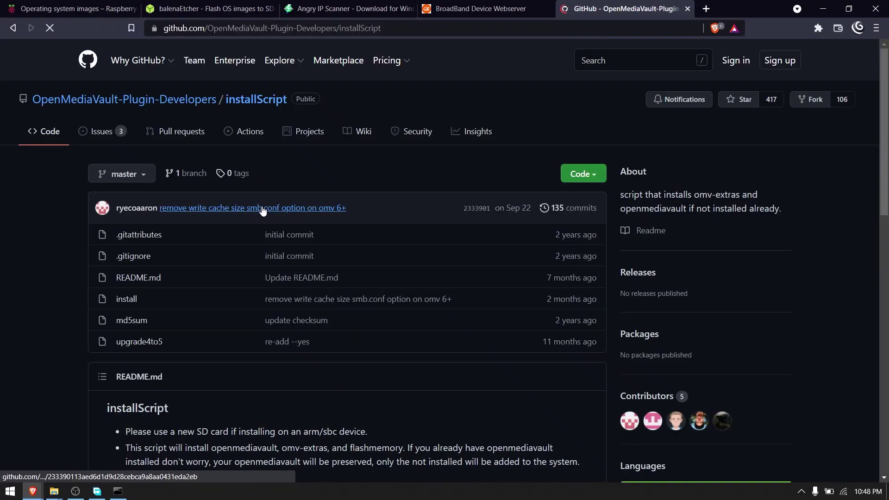
Step: Copy the wget line from the GitHub README and run it on the Pi to download the install script
{"action": "scroll", "coordinate": [359, 311], "scroll_direction": "down", "scroll_amount": 5}
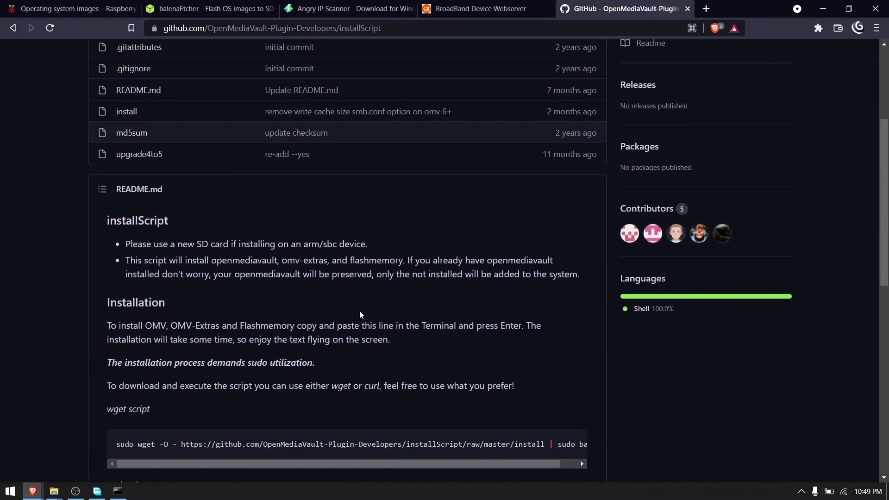
{"action": "scroll", "coordinate": [359, 311], "scroll_direction": "down", "scroll_amount": 4}
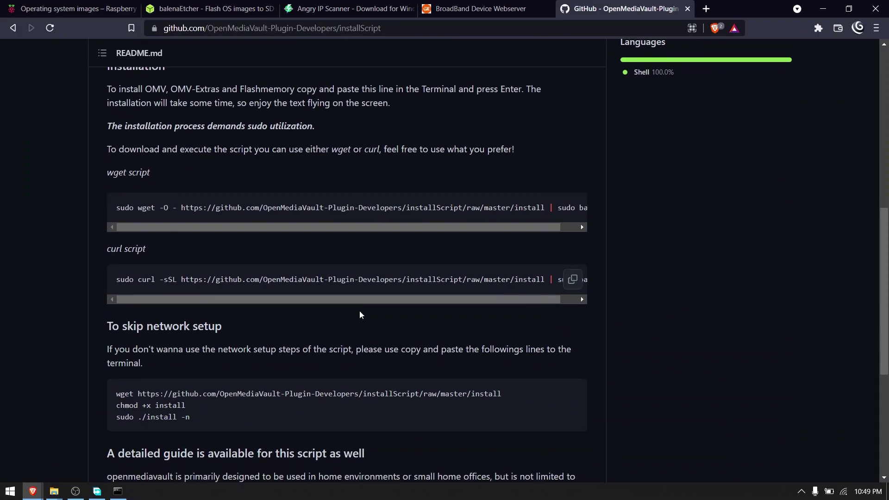
{"action": "scroll", "coordinate": [108, 307], "scroll_direction": "down", "scroll_amount": 1}
{"action": "left_click_drag", "start_coordinate": [108, 307], "coordinate": [537, 315]}
{"action": "key", "text": "super+c"}
{"action": "right_click", "coordinate": [449, 309]}
{"action": "left_click", "coordinate": [457, 318]}
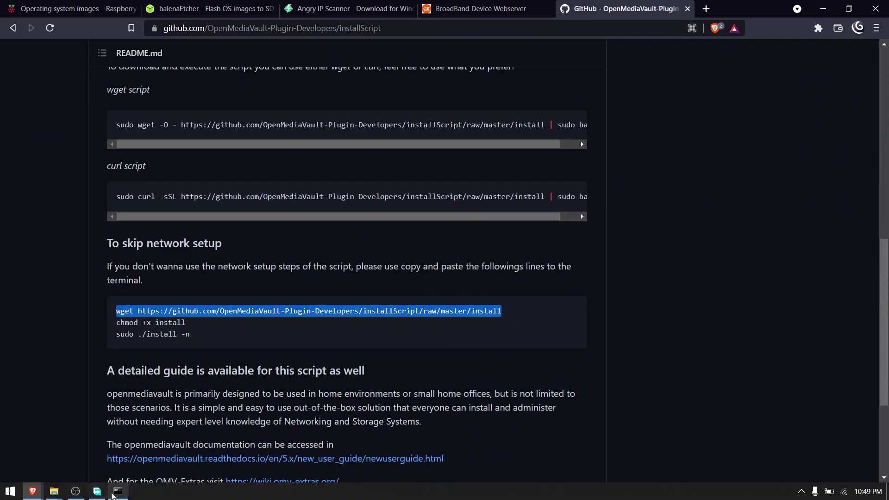
{"action": "left_click", "coordinate": [117, 491]}
{"action": "right_click", "coordinate": [215, 337]}
{"action": "key", "text": "Return"}
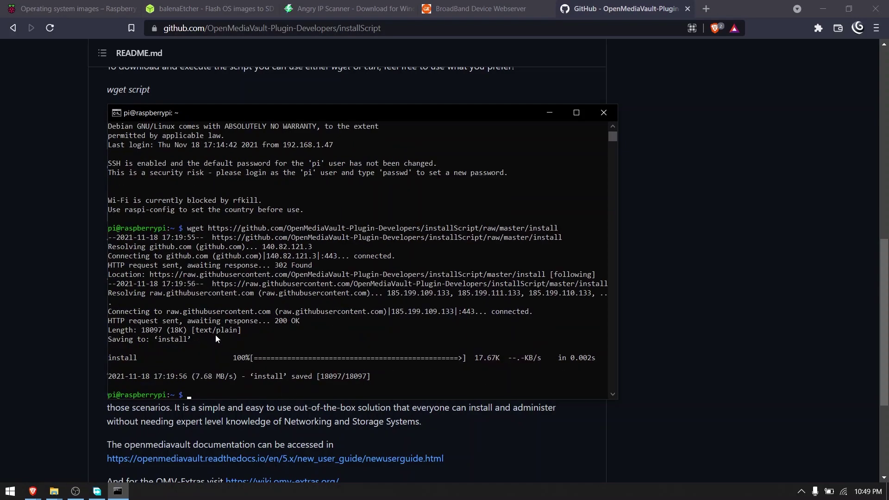
Step: Copy and run 'chmod +x install' on the Pi to make the script executable
{"action": "key", "text": "alt+Tab"}
{"action": "left_click_drag", "start_coordinate": [160, 323], "coordinate": [121, 323]}
{"action": "right_click", "coordinate": [125, 323]}
{"action": "left_click", "coordinate": [136, 332]}
{"action": "key", "text": "alt+Tab"}
{"action": "right_click", "coordinate": [193, 388]}
{"action": "key", "text": "Return"}
Step: Copy and run 'sudo ./install -n' on the Pi to install openmediavault without network setup
{"action": "key", "text": "alt+Tab"}
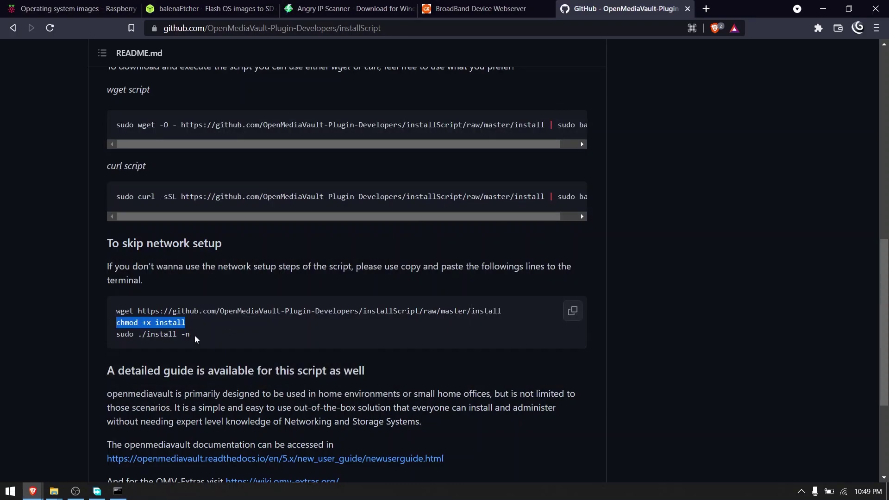
{"action": "left_click_drag", "start_coordinate": [194, 335], "coordinate": [115, 335]}
{"action": "right_click", "coordinate": [140, 335]}
{"action": "left_click", "coordinate": [154, 341]}
{"action": "key", "text": "alt+Tab"}
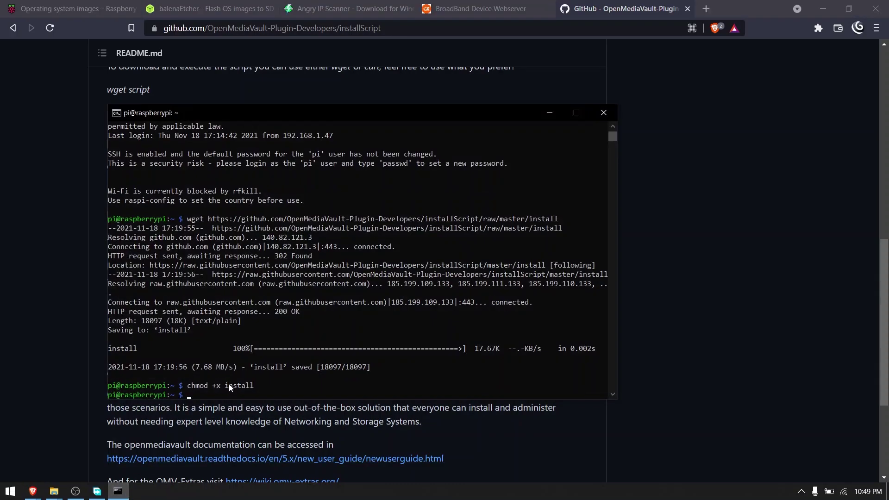
{"action": "left_click", "coordinate": [577, 113]}
{"action": "right_click", "coordinate": [128, 305]}
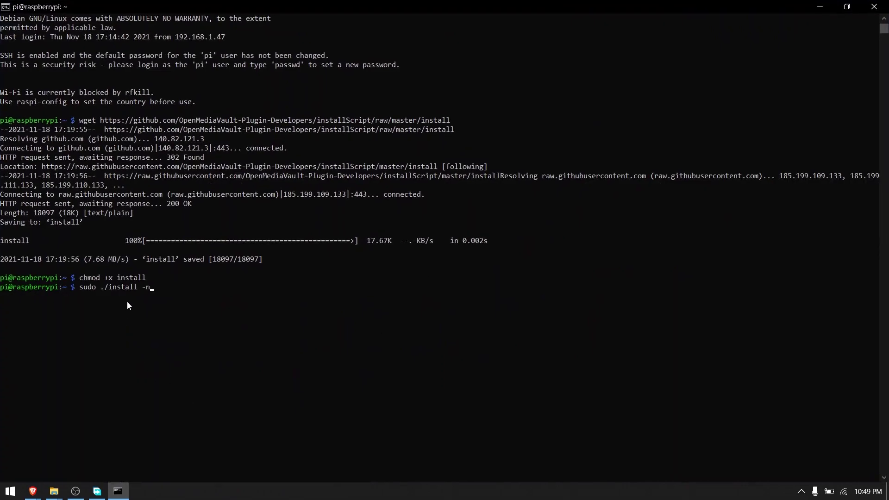
{"action": "key", "text": "Return"}
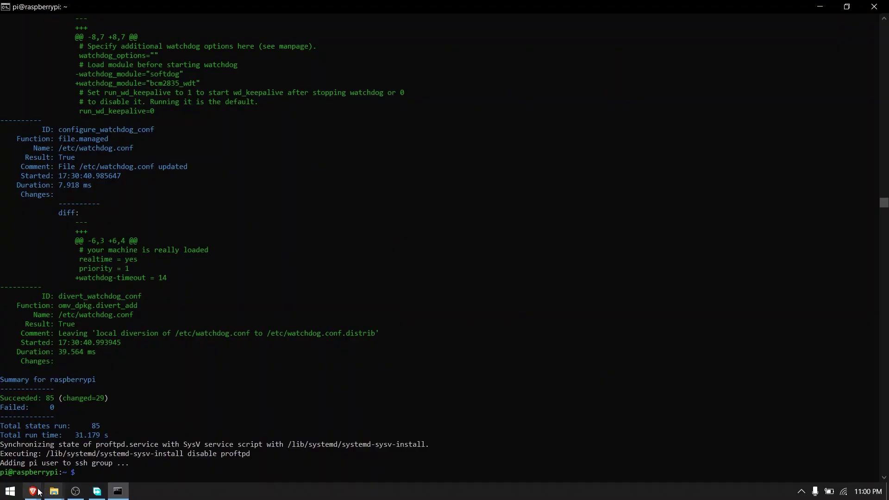
Step: Load the openmediavault panel at 192.168.1.39 in a new Brave tab
{"action": "left_click", "coordinate": [50, 433]}
{"action": "left_click", "coordinate": [708, 8]}
{"action": "type", "text": "192"}
{"action": "key", "text": "Down"}
{"action": "key", "text": "Down"}
{"action": "key", "text": "Return"}
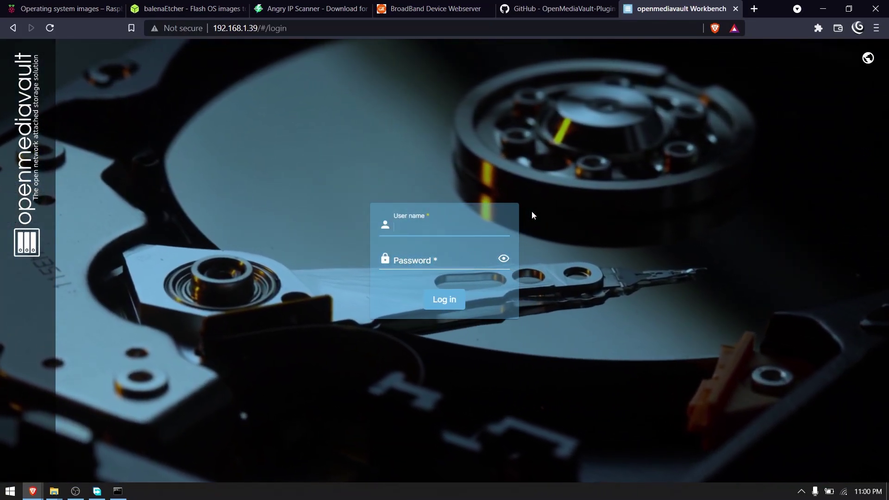
Step: Log in to openmediavault with the default admin username and password
{"action": "type", "text": "admin"}
{"action": "left_click", "coordinate": [405, 261]}
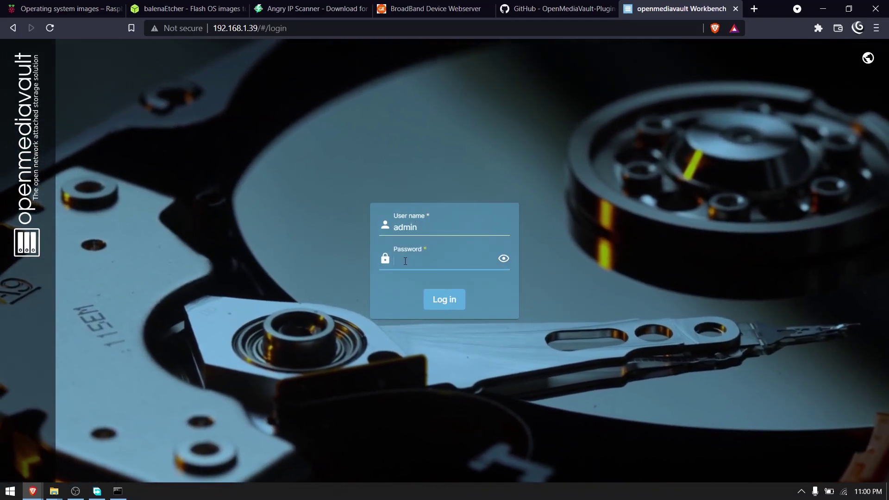
{"action": "left_click", "coordinate": [504, 258]}
{"action": "left_click", "coordinate": [463, 258]}
{"action": "left_click", "coordinate": [449, 300]}
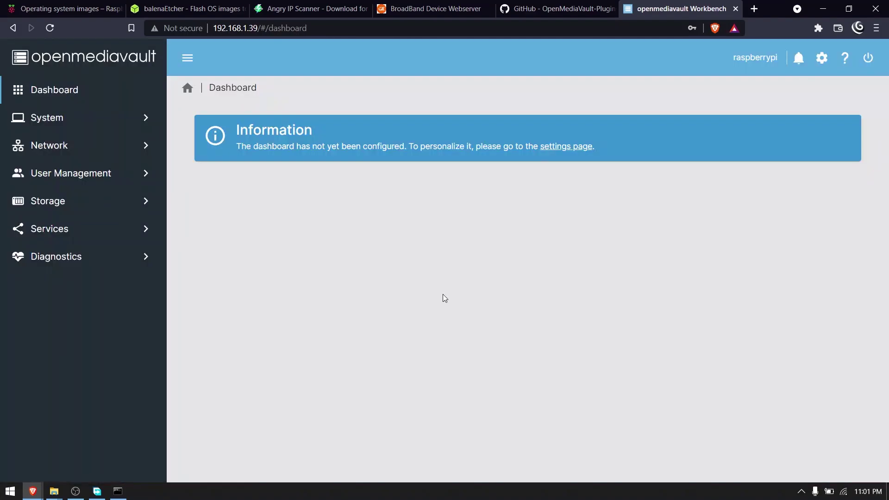
Step: Set a new administrator password via the user menu's Change Password form and save
{"action": "left_click", "coordinate": [47, 118]}
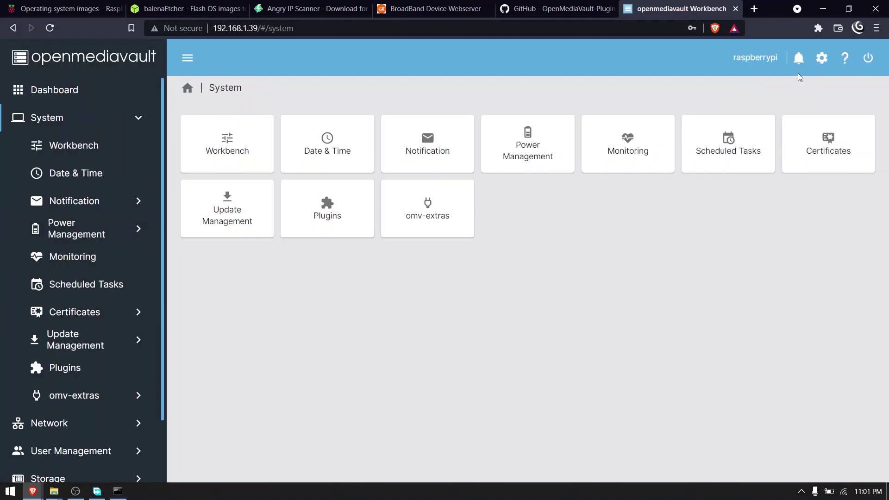
{"action": "left_click", "coordinate": [823, 57]}
{"action": "left_click", "coordinate": [786, 116]}
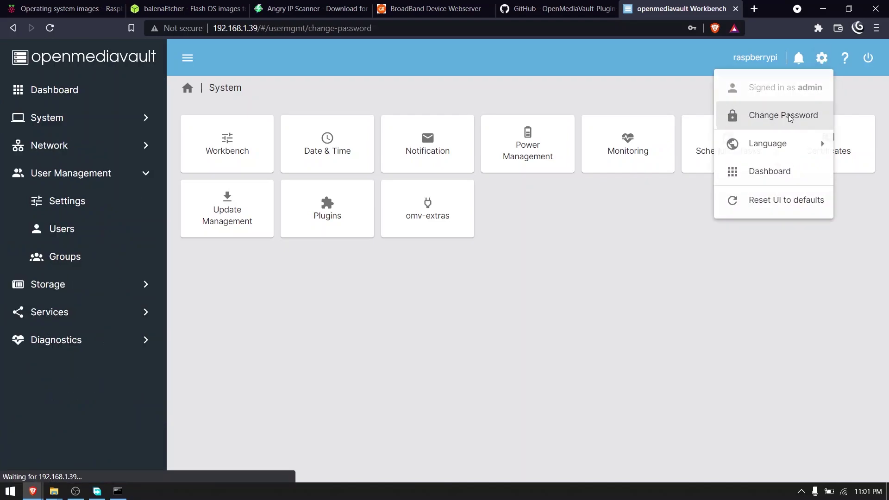
{"action": "left_click", "coordinate": [379, 148]}
{"action": "left_click", "coordinate": [291, 172]}
{"action": "type", "text": "a"}
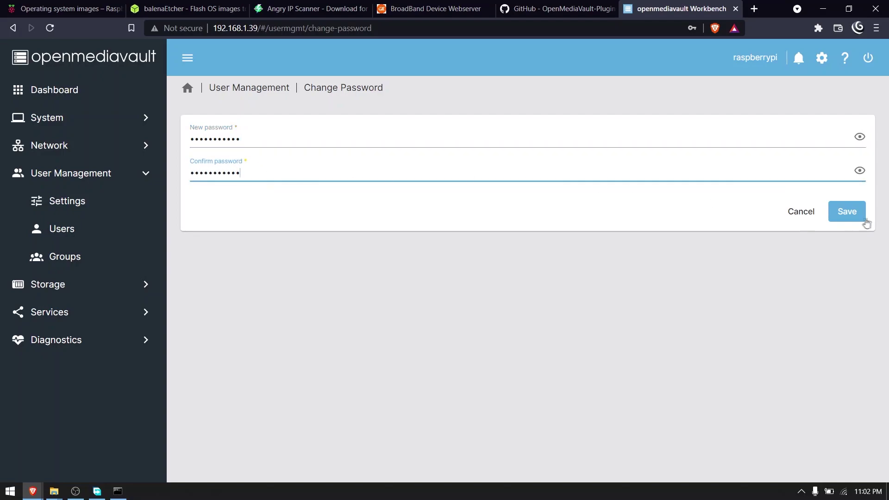
{"action": "left_click", "coordinate": [849, 213]}
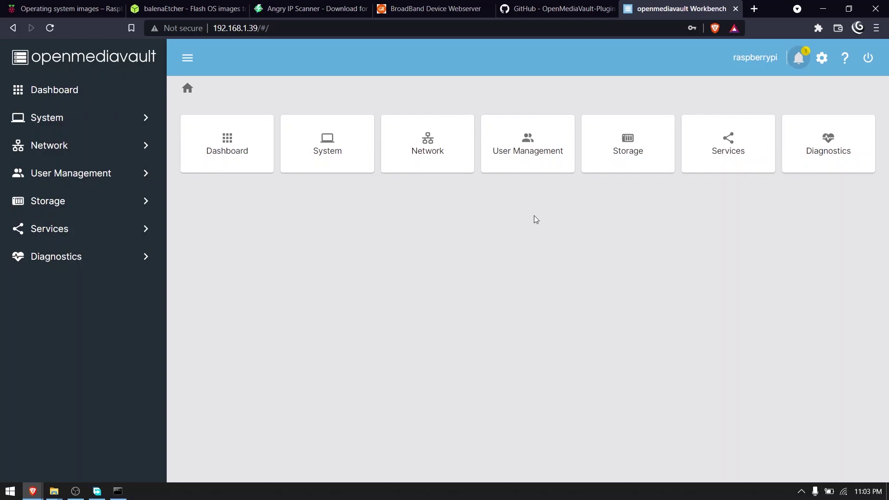
Step: Quick-wipe the 465.76 GiB /dev/sda under Storage > Disks, then open Storage > File Systems
{"action": "left_click", "coordinate": [116, 204]}
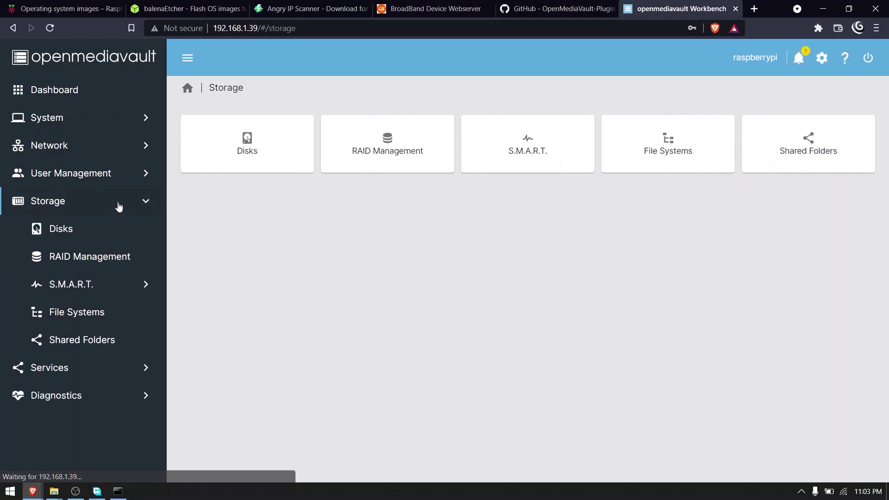
{"action": "left_click", "coordinate": [74, 234]}
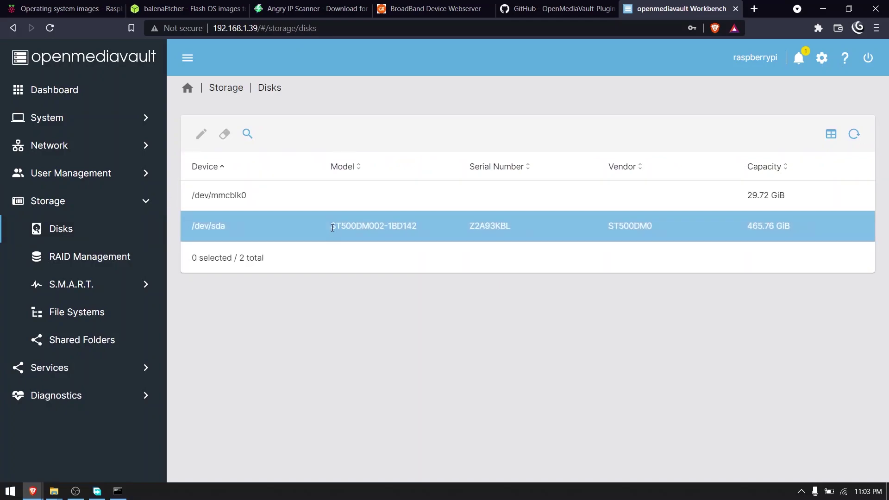
{"action": "left_click", "coordinate": [305, 232]}
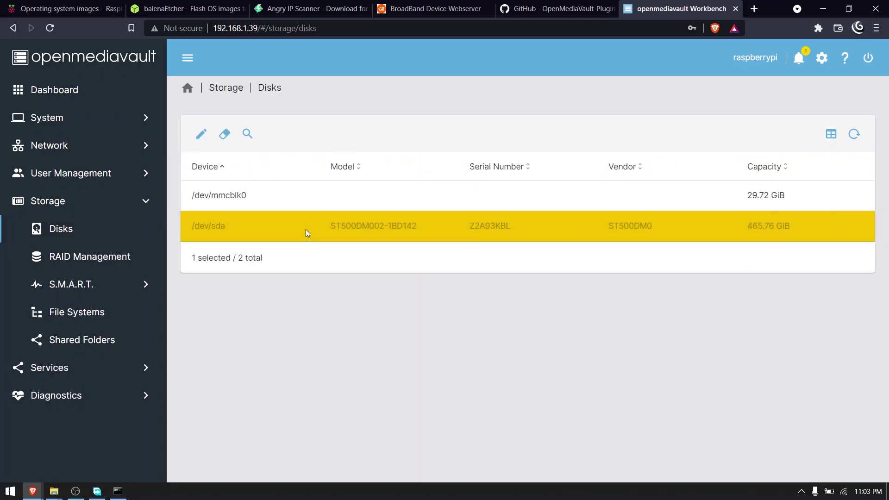
{"action": "left_click", "coordinate": [223, 135]}
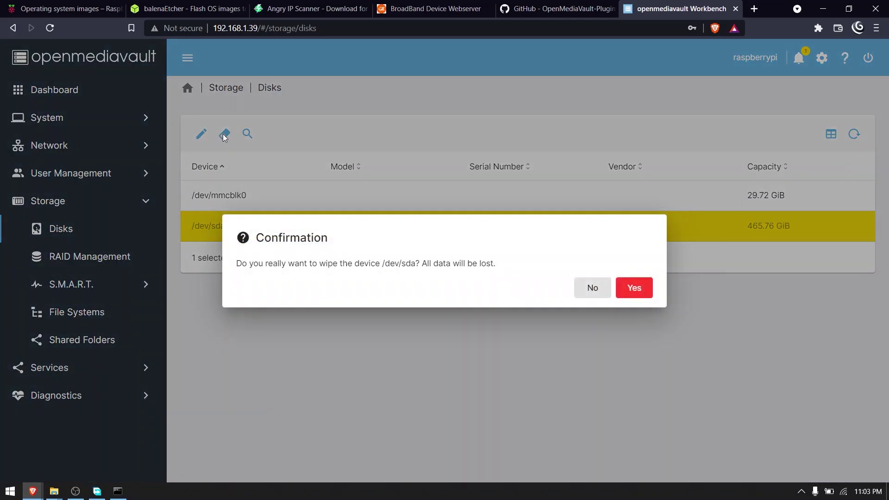
{"action": "left_click", "coordinate": [626, 290]}
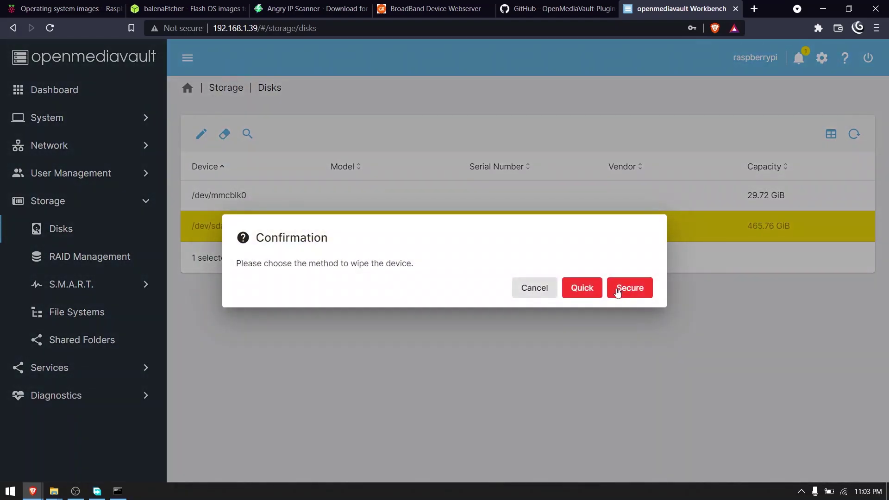
{"action": "left_click", "coordinate": [591, 290]}
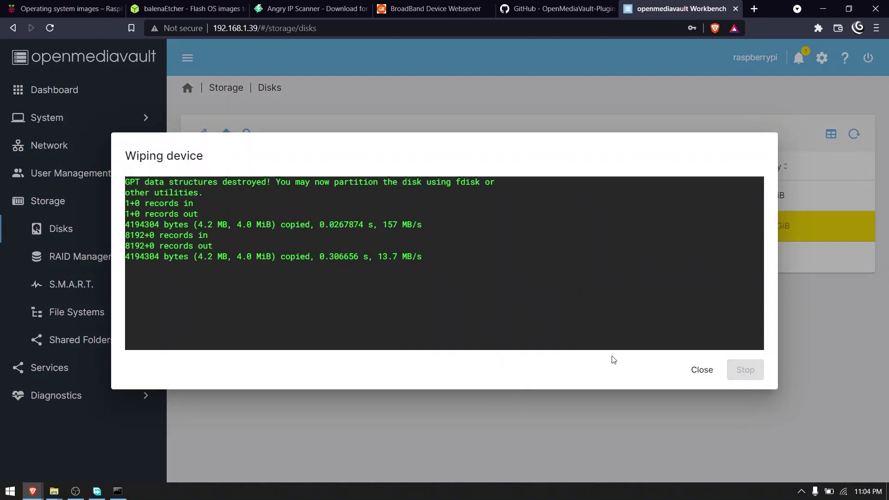
{"action": "left_click", "coordinate": [702, 370]}
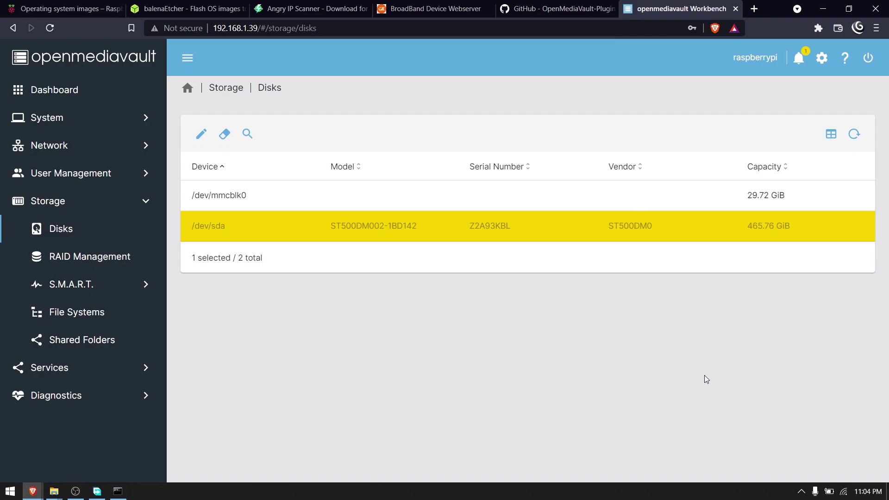
{"action": "left_click", "coordinate": [105, 313]}
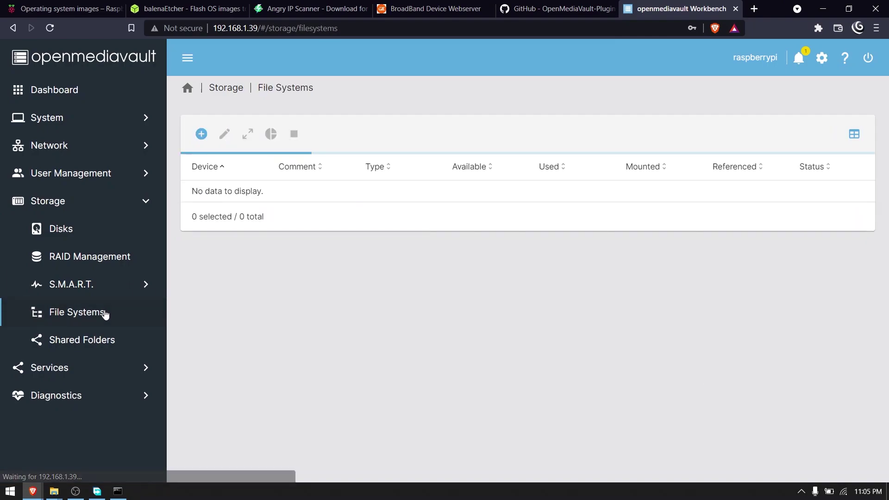
Step: Create an EXT4 file system on the ST500DM002-1BD142 disk
{"action": "left_click", "coordinate": [202, 135]}
{"action": "left_click", "coordinate": [209, 177]}
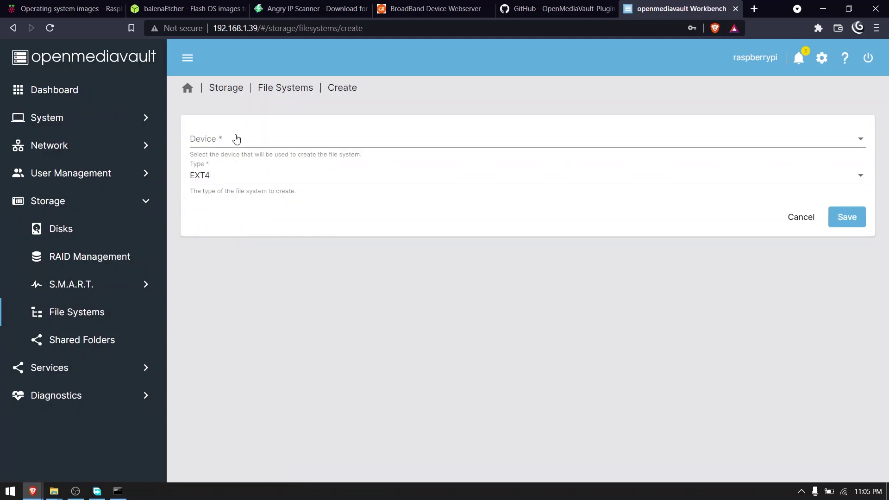
{"action": "left_click", "coordinate": [236, 139]}
{"action": "left_click", "coordinate": [254, 139]}
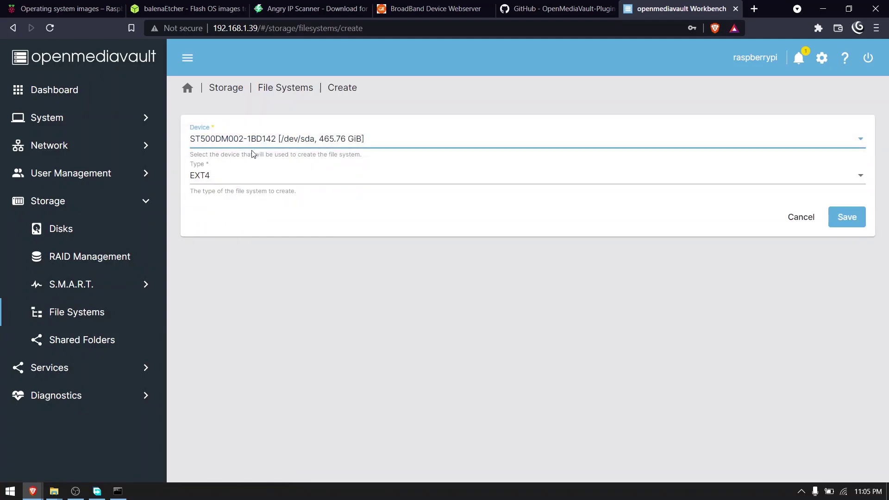
{"action": "left_click", "coordinate": [854, 224]}
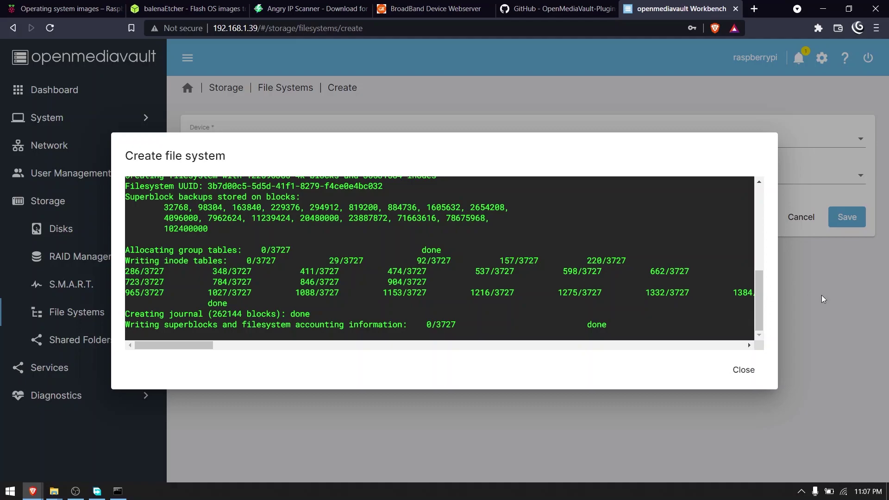
{"action": "left_click", "coordinate": [749, 369]}
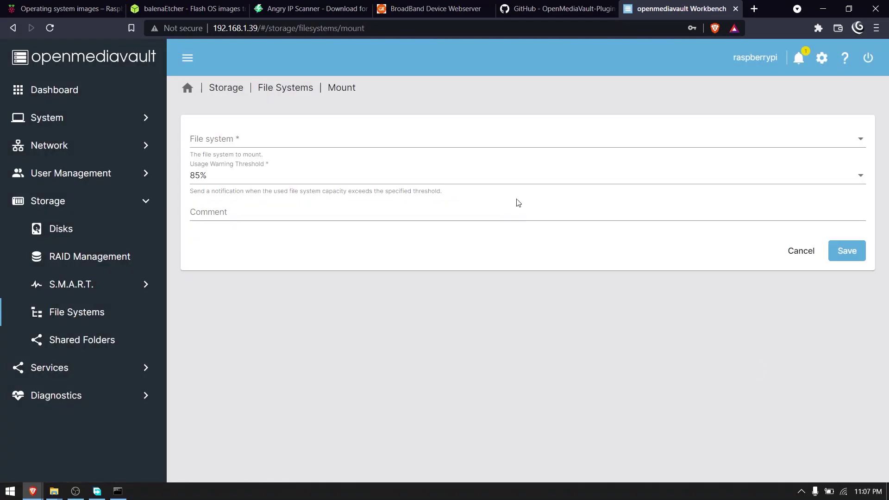
Step: Mount /dev/sda1 with an 85% usage warning threshold and apply the pending changes
{"action": "left_click", "coordinate": [461, 144]}
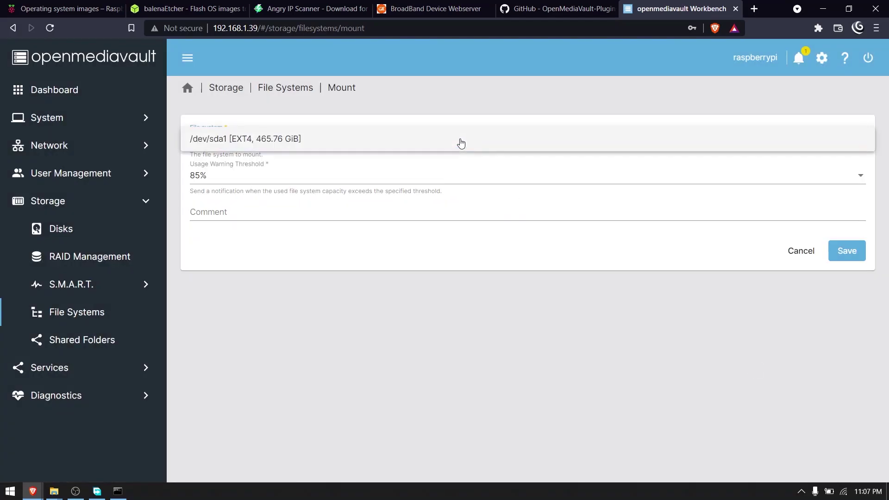
{"action": "left_click", "coordinate": [418, 148]}
{"action": "left_click", "coordinate": [325, 176]}
{"action": "left_click", "coordinate": [324, 180]}
{"action": "left_click", "coordinate": [837, 252]}
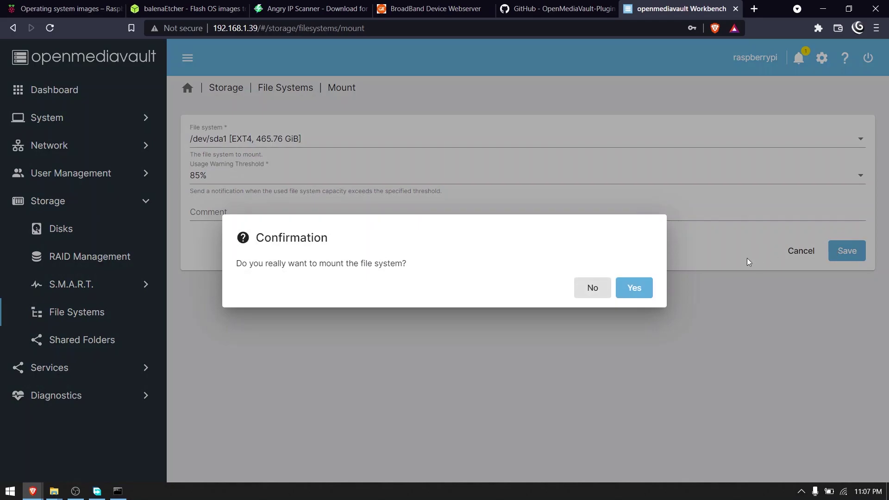
{"action": "left_click", "coordinate": [633, 295]}
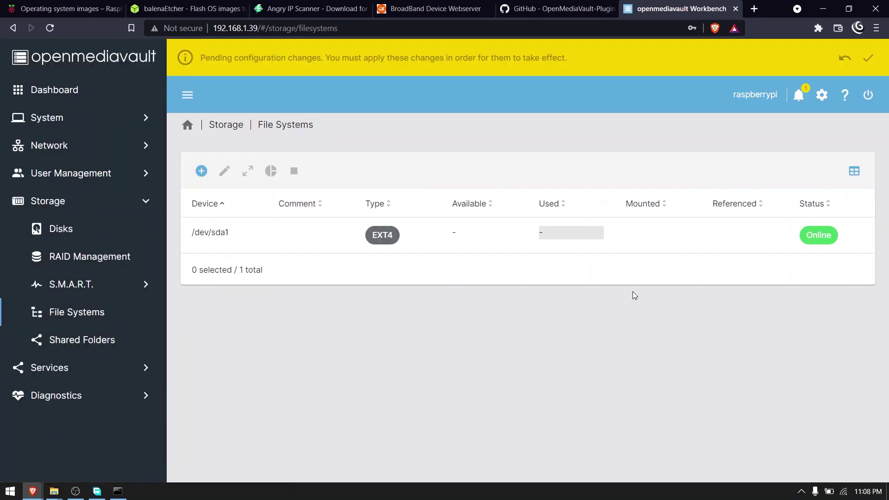
{"action": "left_click", "coordinate": [868, 59]}
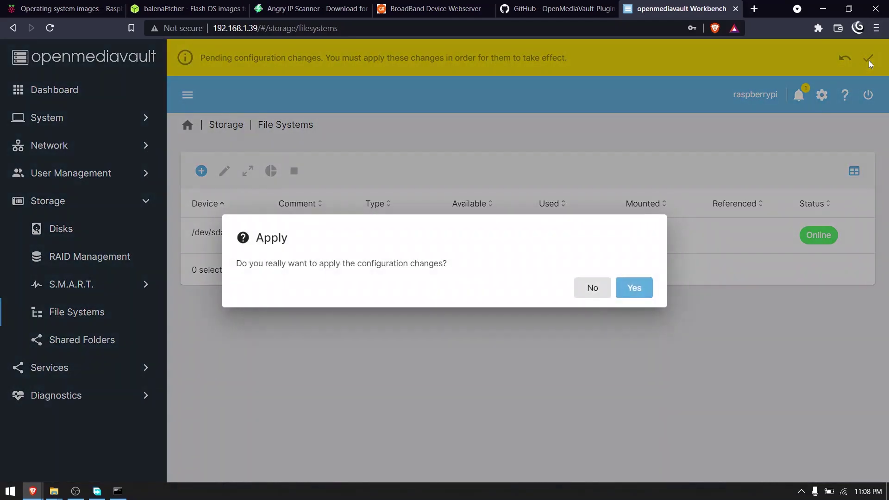
{"action": "left_click", "coordinate": [630, 291]}
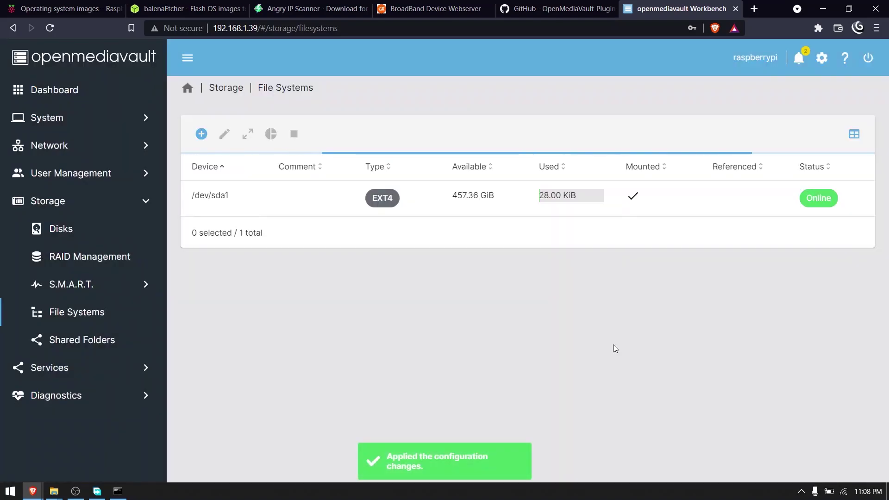
Step: Go to User Management > Users and start creating a new user account
{"action": "left_click", "coordinate": [71, 182]}
{"action": "left_click", "coordinate": [525, 136]}
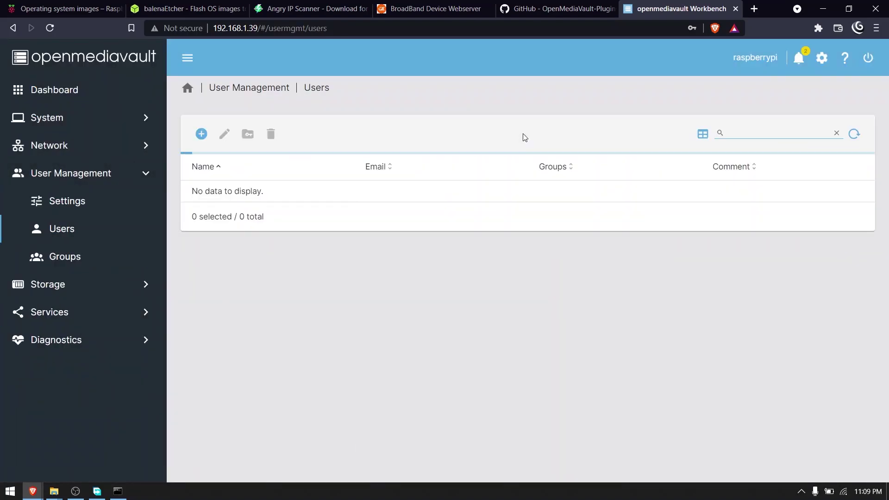
{"action": "left_click", "coordinate": [259, 203]}
{"action": "left_click", "coordinate": [259, 202]}
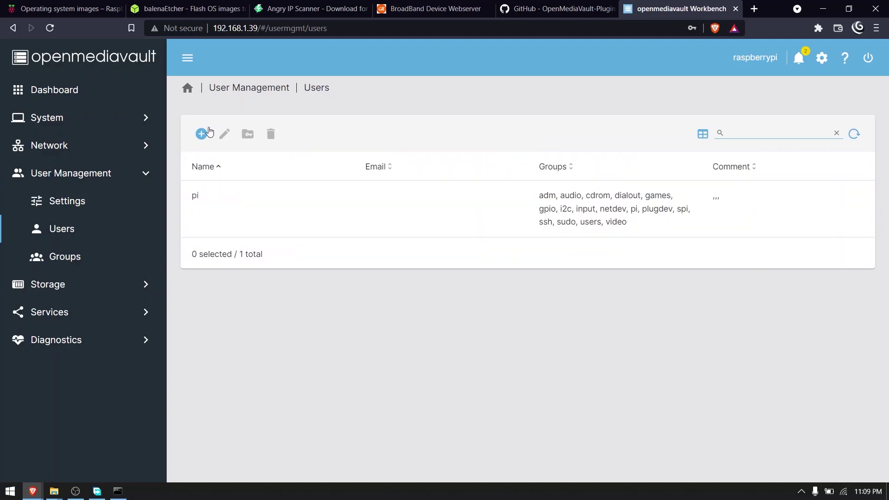
{"action": "left_click", "coordinate": [201, 134]}
{"action": "left_click", "coordinate": [218, 171]}
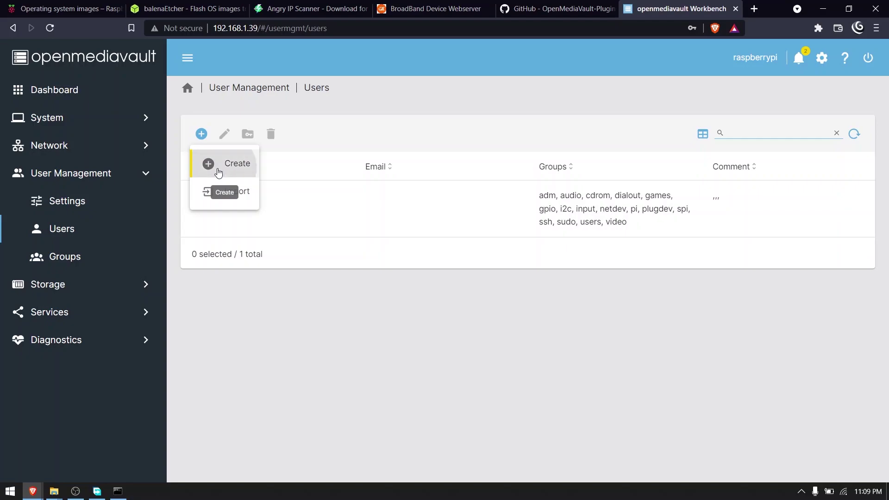
Step: Enter the new user's name, set and confirm the password, and save the account
{"action": "left_click", "coordinate": [282, 141]}
{"action": "type", "text": "Abhiram"}
{"action": "left_click", "coordinate": [226, 205]}
{"action": "type", "text": "••••••••••••"}
{"action": "left_click", "coordinate": [229, 240]}
{"action": "type", "text": "•"}
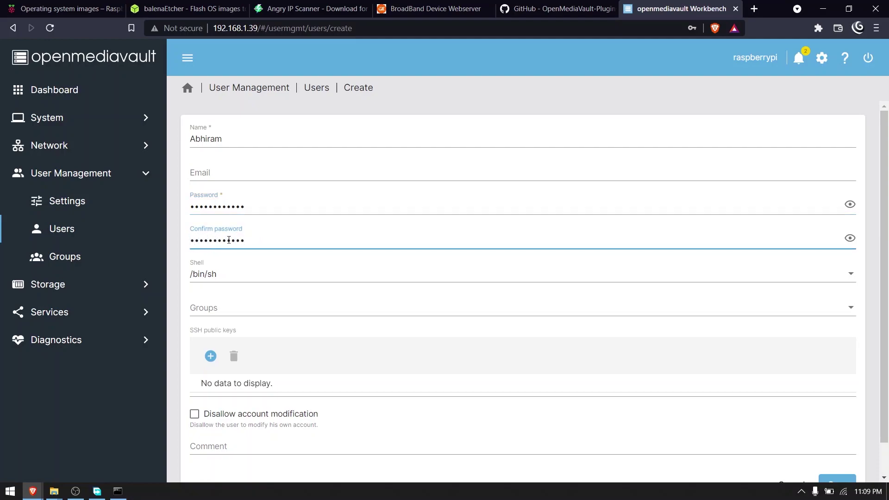
{"action": "type", "text": "•••••••••••"}
{"action": "scroll", "coordinate": [227, 237], "scroll_direction": "down", "scroll_amount": 1}
{"action": "left_click", "coordinate": [838, 450]}
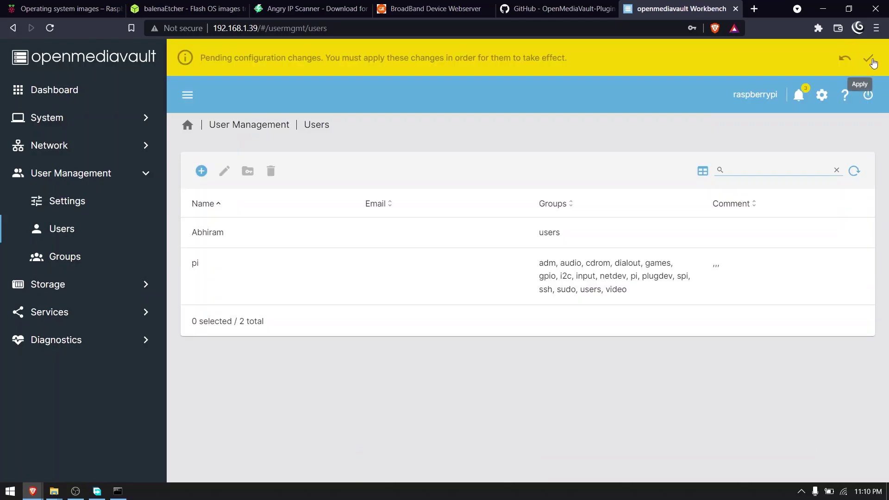
Step: Apply the pending configuration changes and go to the Storage section
{"action": "left_click", "coordinate": [869, 59]}
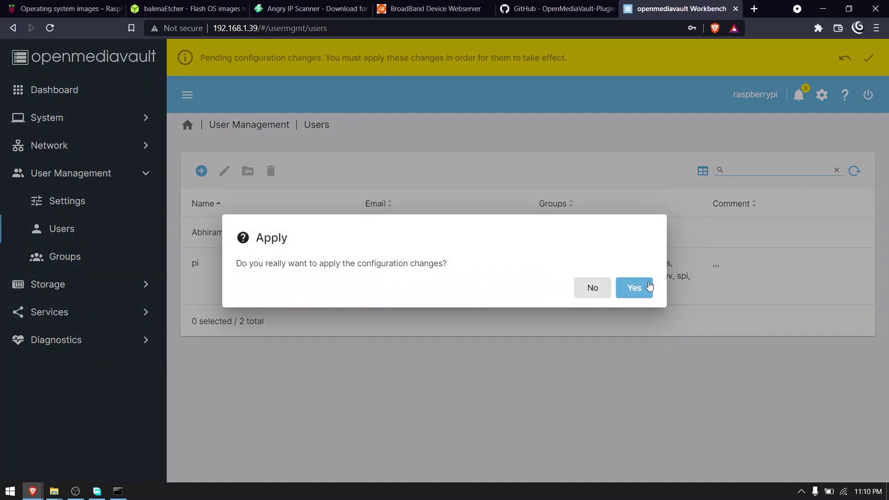
{"action": "left_click", "coordinate": [650, 286]}
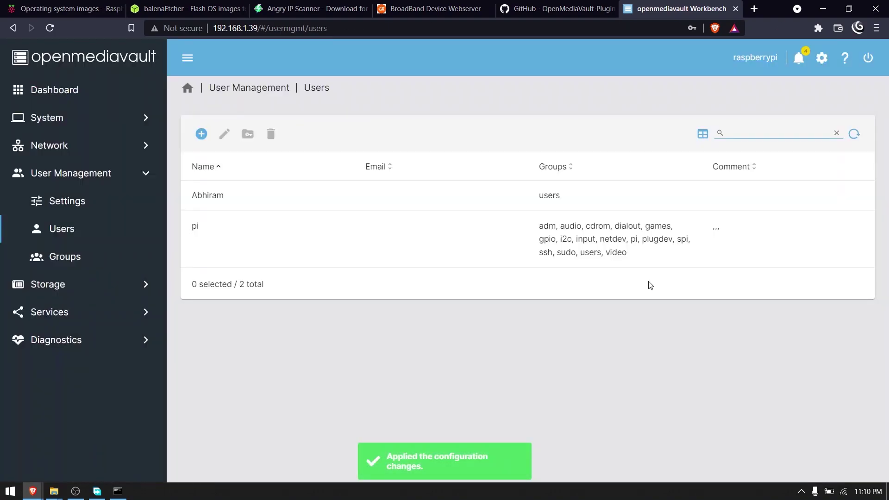
{"action": "left_click", "coordinate": [87, 312]}
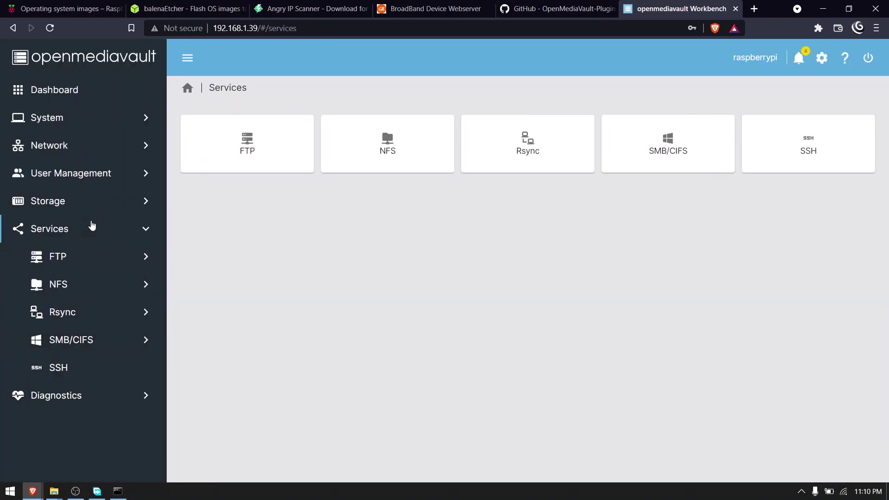
{"action": "left_click", "coordinate": [88, 203]}
Step: Start a new shared folder named 'Common Drive' on the /dev/sda1 file system
{"action": "left_click", "coordinate": [76, 340]}
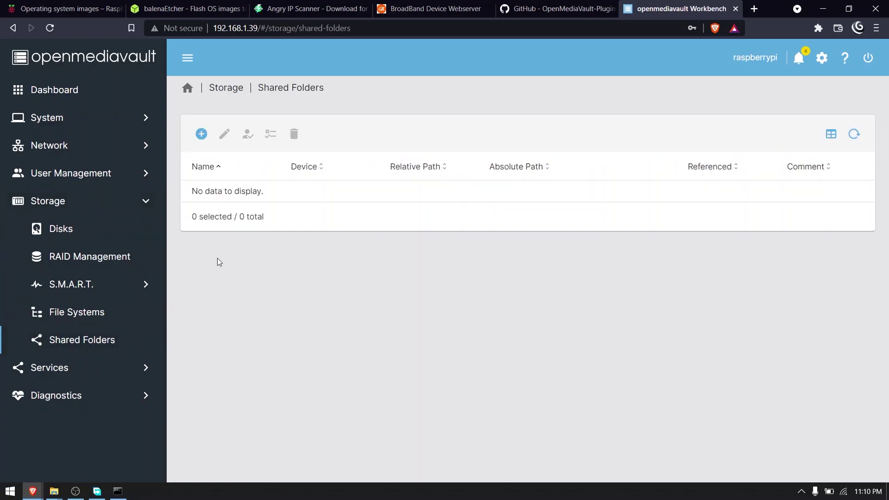
{"action": "left_click", "coordinate": [199, 136]}
{"action": "left_click", "coordinate": [218, 141]}
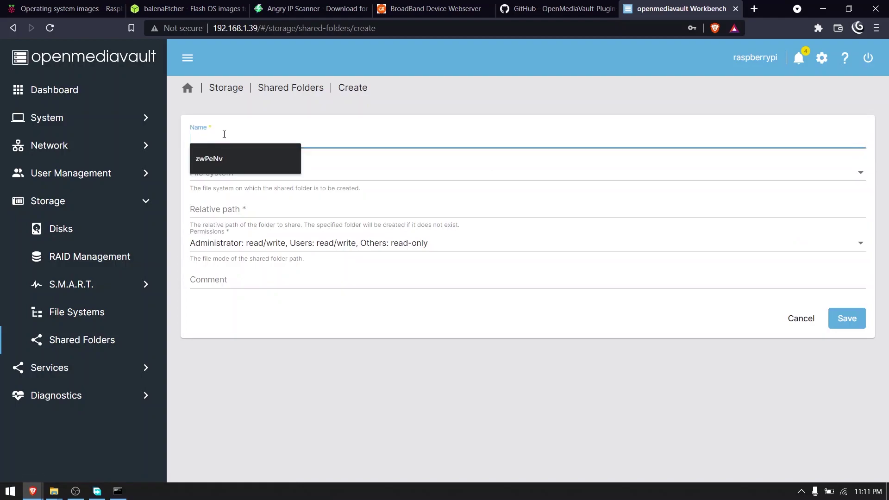
{"action": "type", "text": "Common Drive"}
{"action": "left_click", "coordinate": [215, 173]}
{"action": "left_click", "coordinate": [214, 172]}
Step: Remove the space from the folder name, keep users read/write and others read-only, then save and apply
{"action": "left_click", "coordinate": [226, 137]}
{"action": "key", "text": "BackSpace"}
{"action": "type", "text": "_"}
{"action": "left_click", "coordinate": [257, 210]}
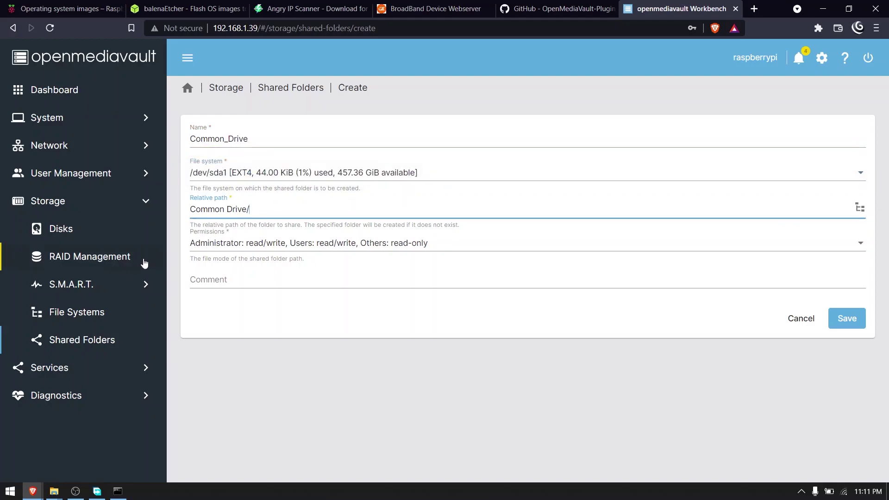
{"action": "left_click", "coordinate": [266, 244]}
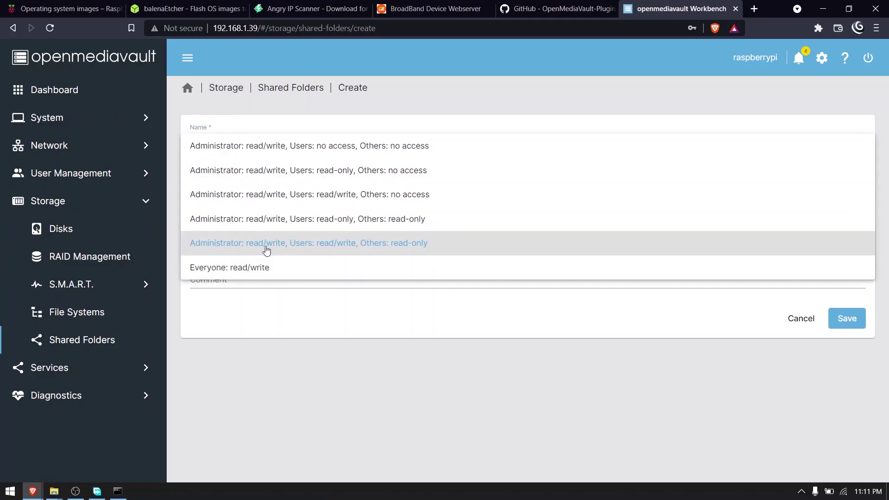
{"action": "left_click", "coordinate": [258, 248]}
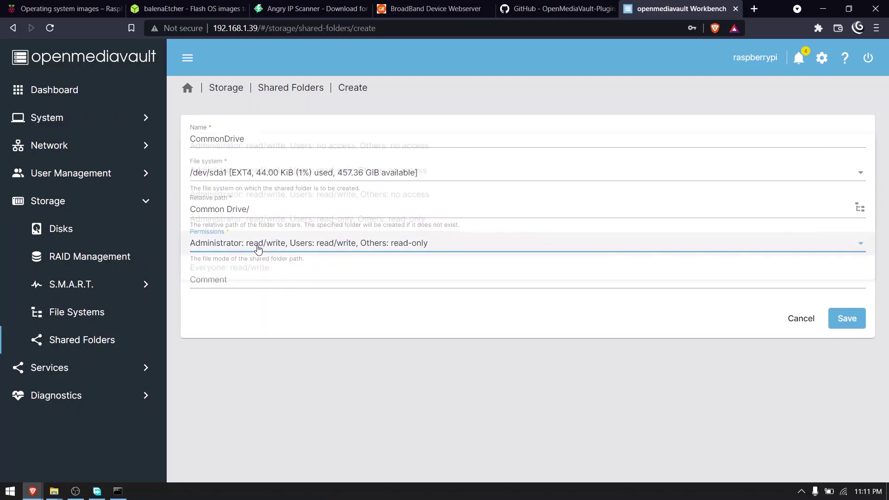
{"action": "left_click", "coordinate": [846, 319]}
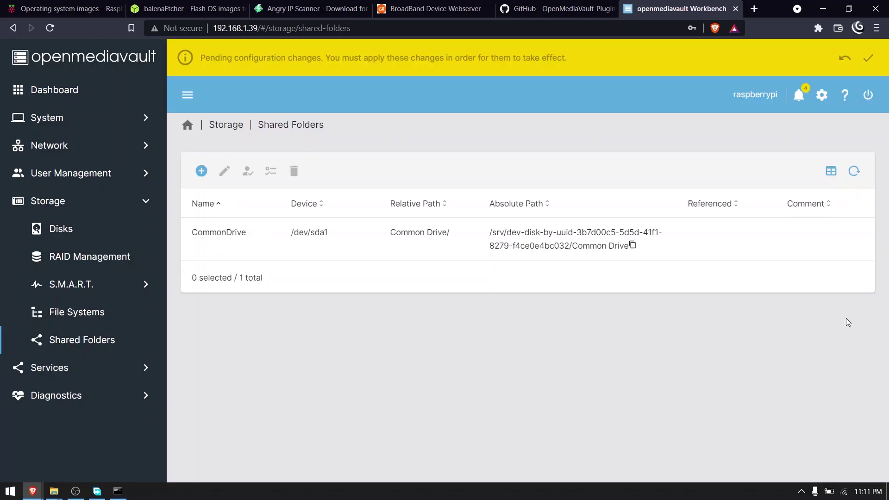
{"action": "left_click", "coordinate": [867, 59]}
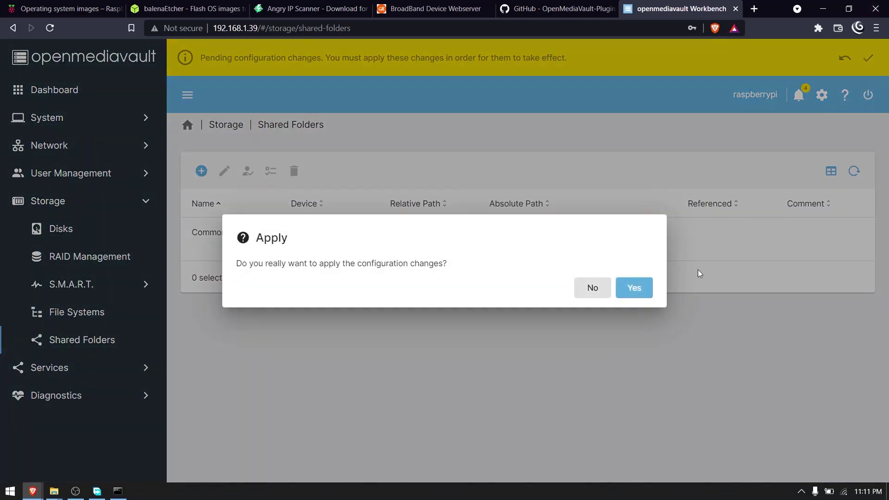
{"action": "left_click", "coordinate": [634, 288]}
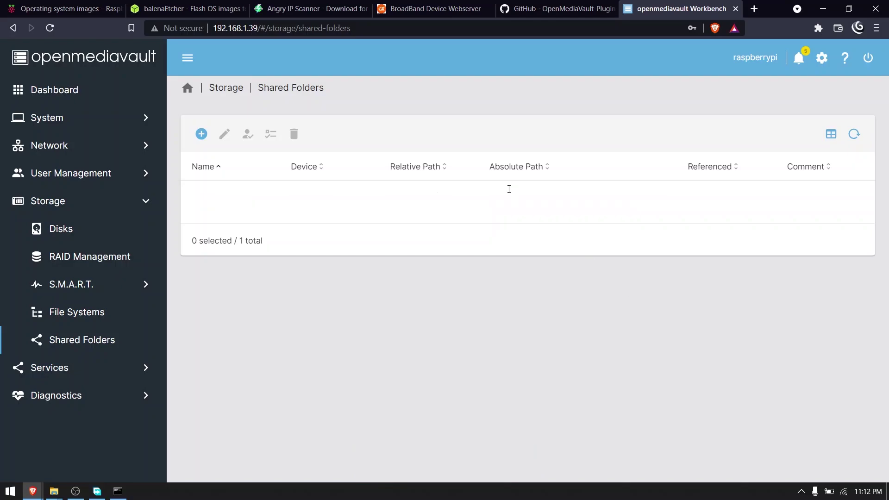
Step: Grant the new user Read/Write privileges on CommonDrive and apply the changes
{"action": "left_click", "coordinate": [486, 192]}
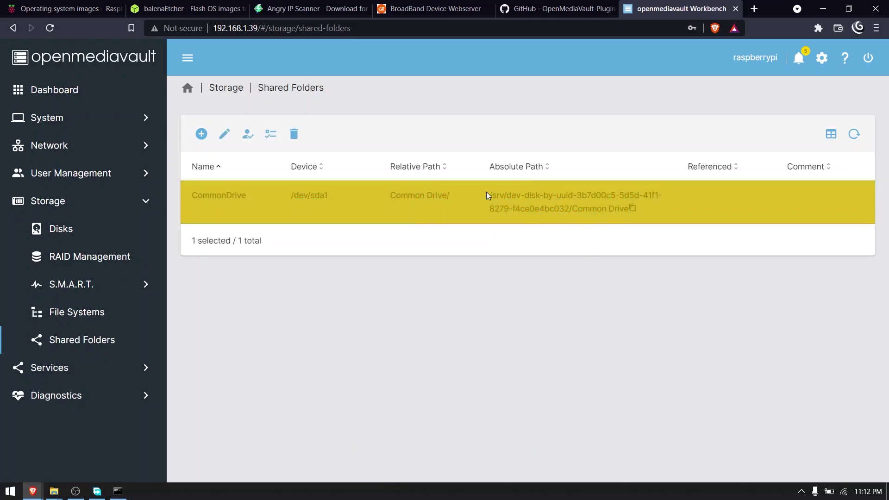
{"action": "left_click", "coordinate": [244, 141]}
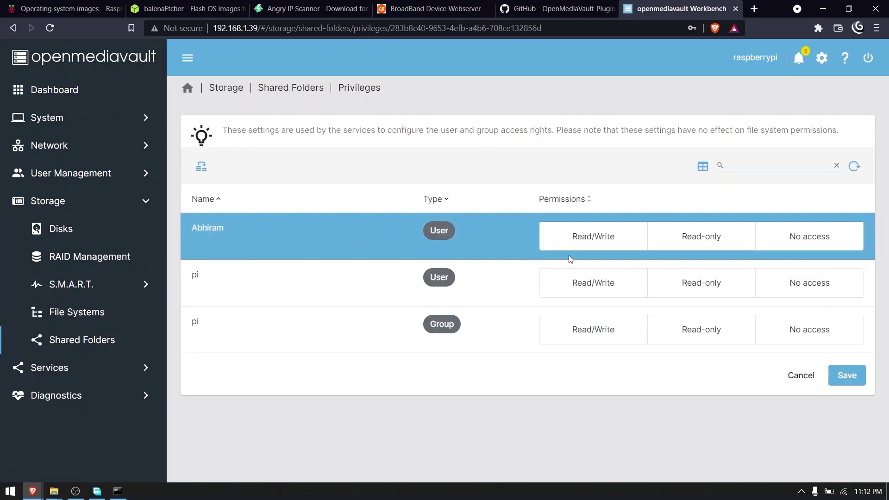
{"action": "left_click", "coordinate": [597, 239]}
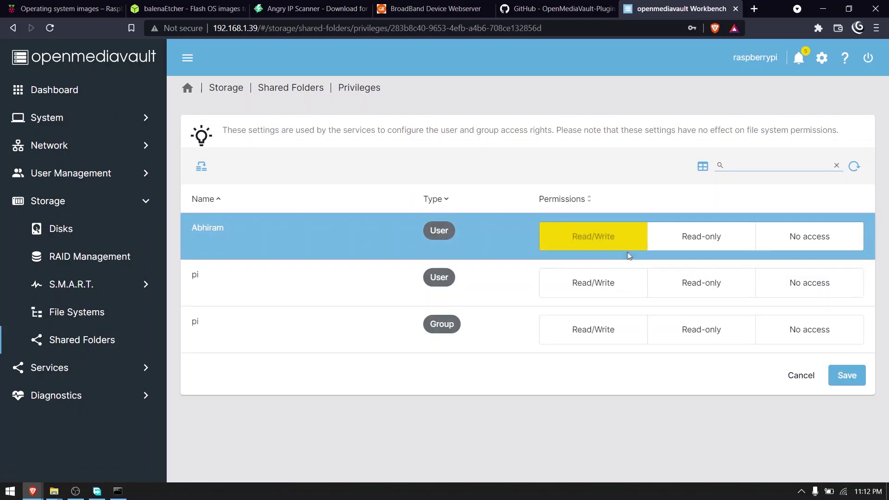
{"action": "left_click", "coordinate": [844, 380]}
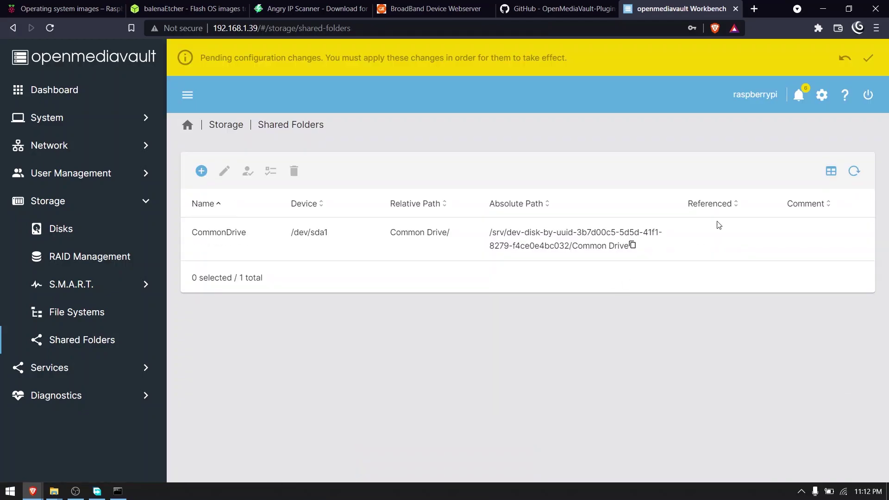
{"action": "left_click", "coordinate": [868, 58]}
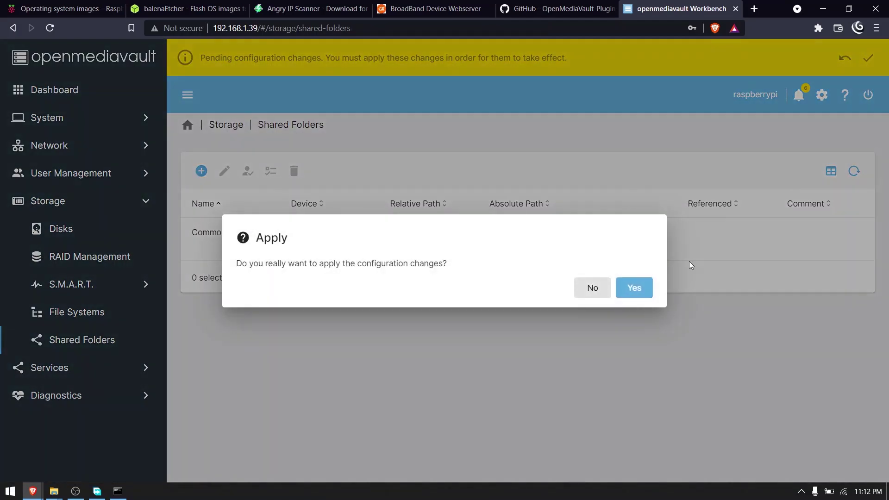
{"action": "left_click", "coordinate": [634, 288]}
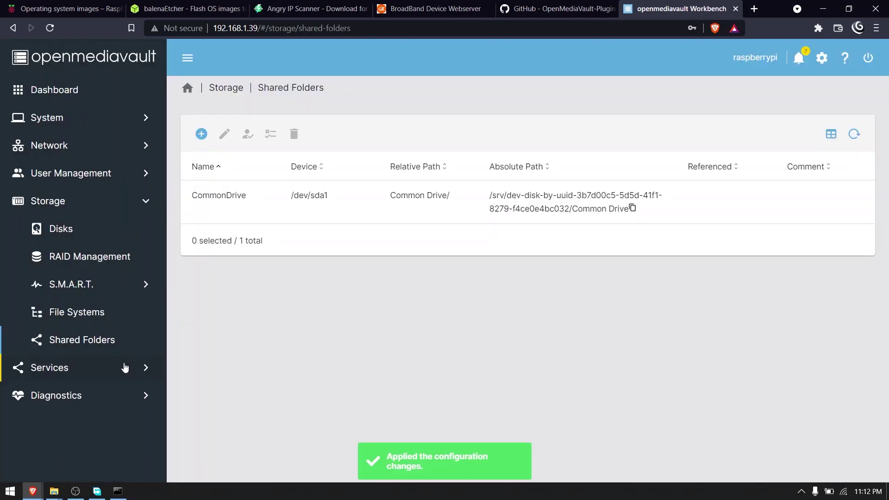
{"action": "left_click", "coordinate": [122, 369]}
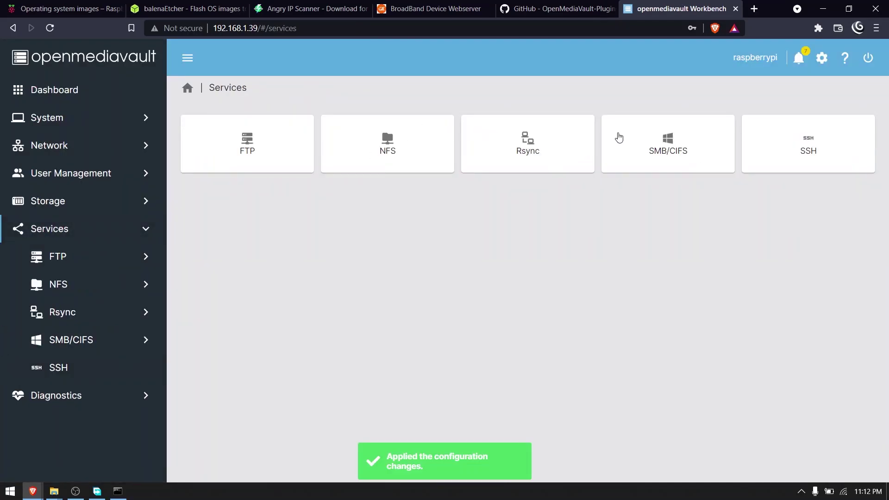
Step: Save the SMB/CIFS service settings and apply the changes
{"action": "left_click", "coordinate": [684, 141]}
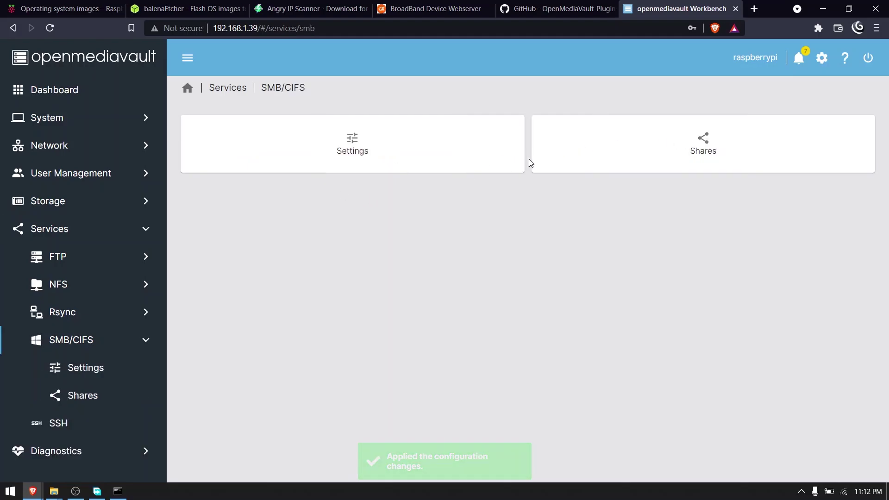
{"action": "left_click", "coordinate": [434, 156]}
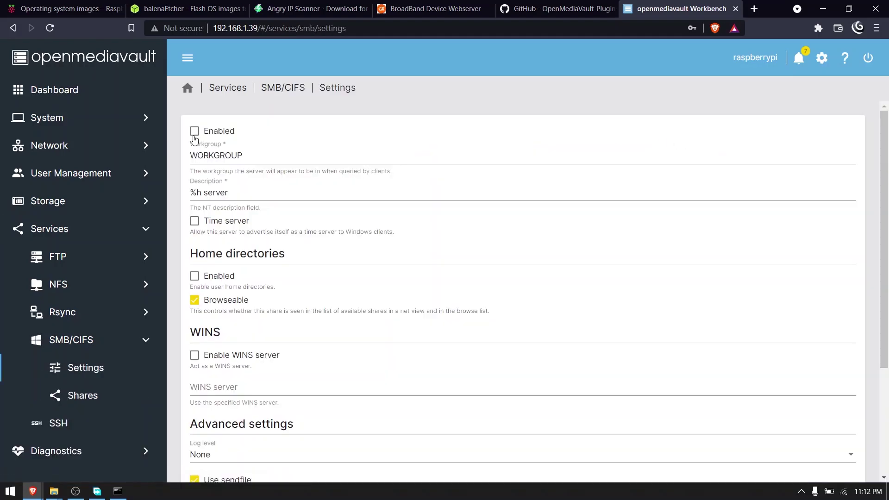
{"action": "scroll", "coordinate": [347, 251], "scroll_direction": "down", "scroll_amount": 3}
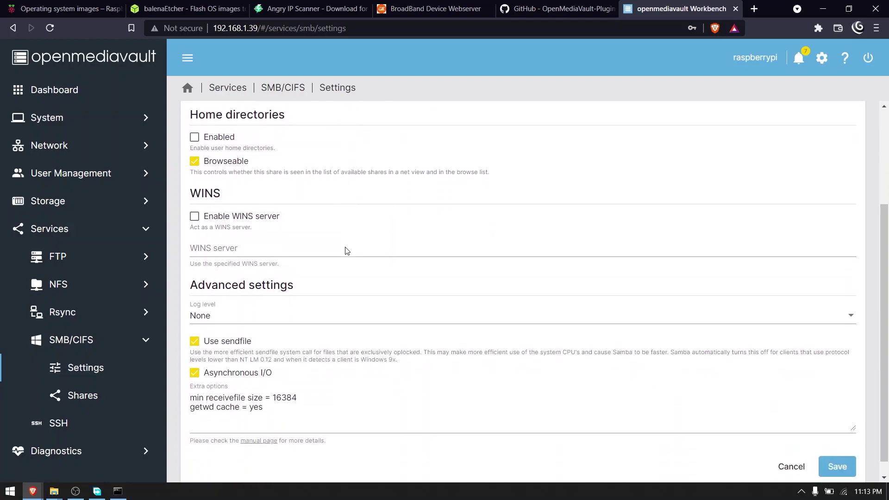
{"action": "left_click", "coordinate": [837, 449]}
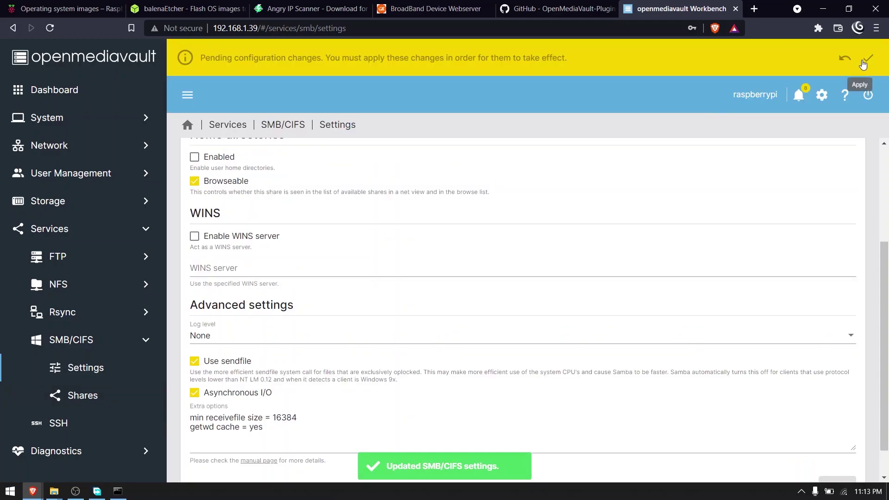
{"action": "left_click", "coordinate": [868, 58]}
{"action": "left_click", "coordinate": [634, 289]}
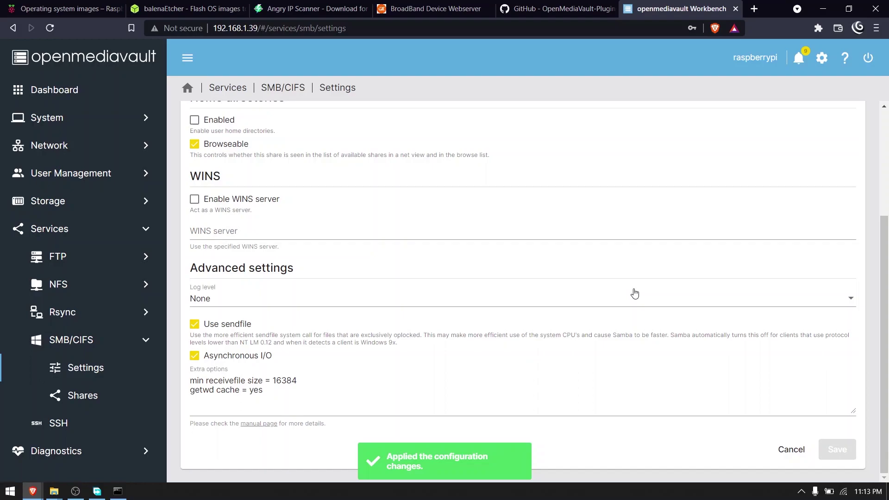
Step: Create an SMB share for the CommonDrive folder, save it, and apply the configuration
{"action": "left_click", "coordinate": [111, 396]}
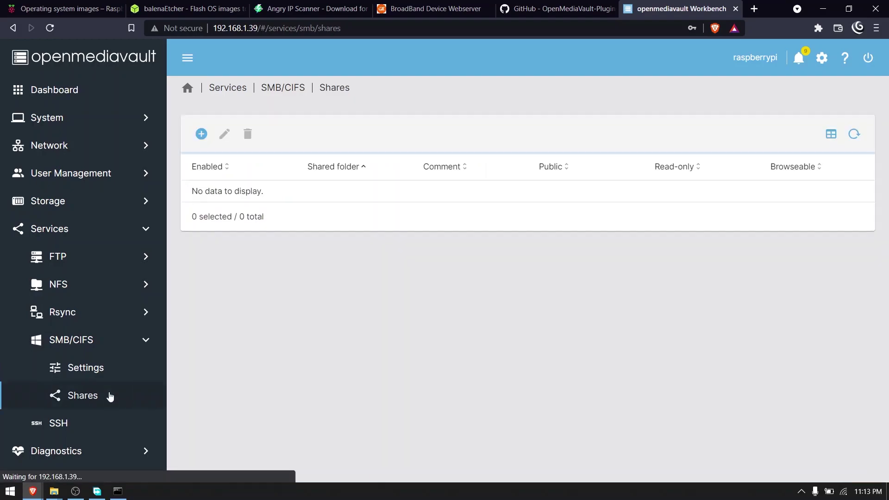
{"action": "left_click", "coordinate": [201, 133]}
{"action": "left_click", "coordinate": [243, 158]}
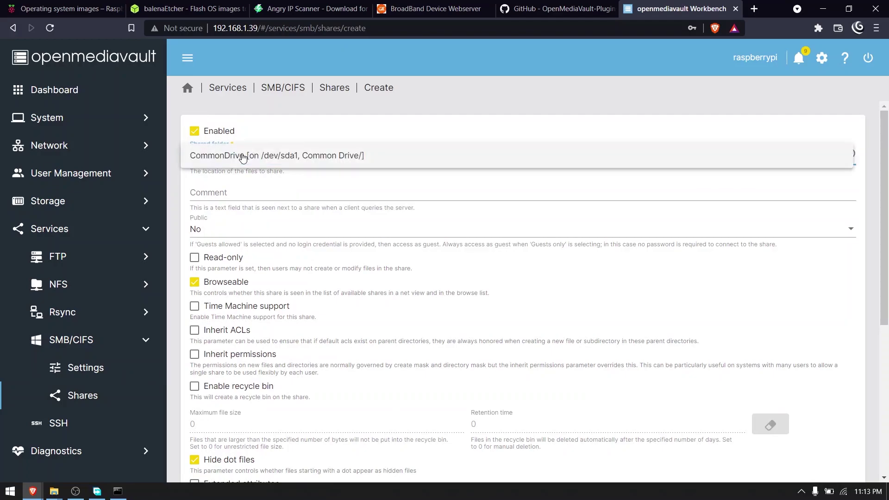
{"action": "left_click", "coordinate": [233, 159]}
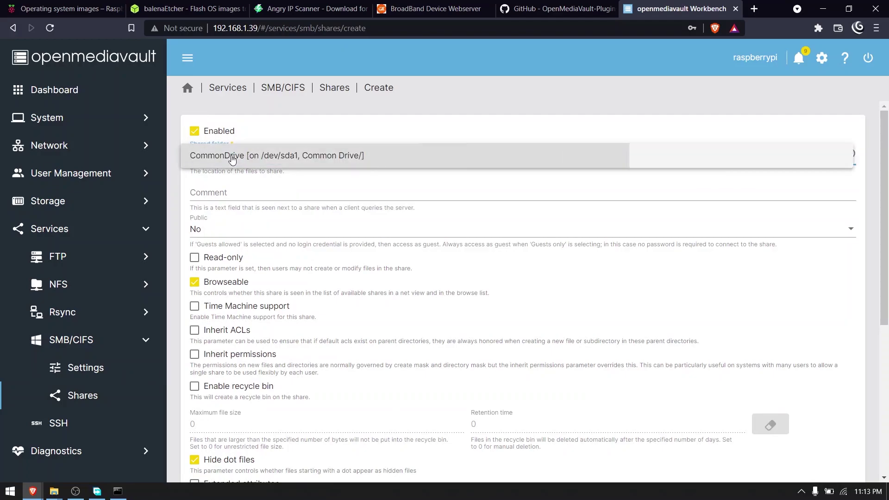
{"action": "scroll", "coordinate": [251, 208], "scroll_direction": "down", "scroll_amount": 6}
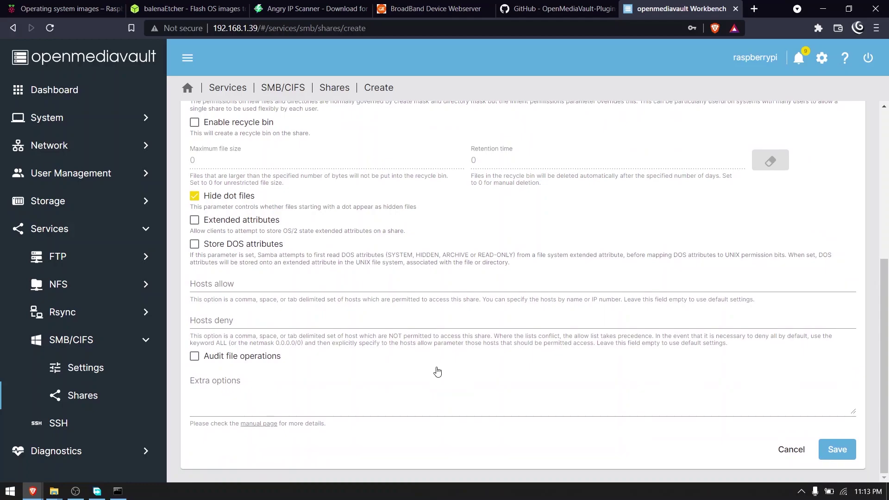
{"action": "left_click", "coordinate": [837, 449]}
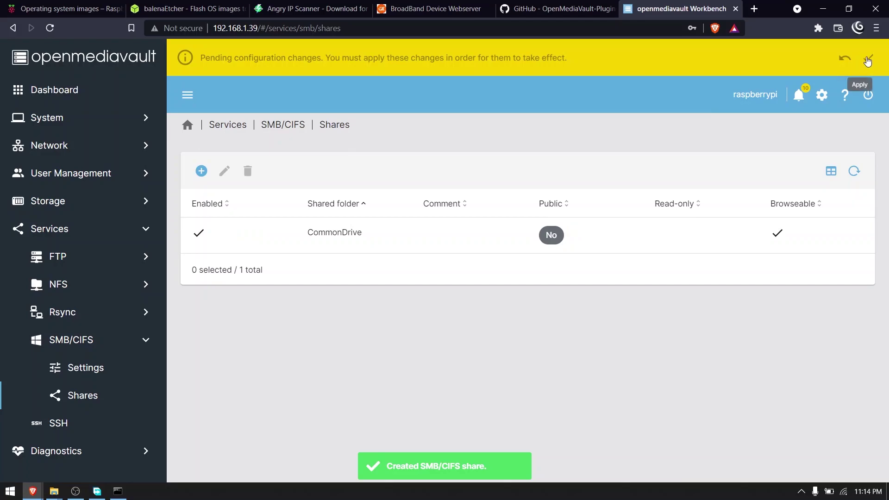
{"action": "left_click", "coordinate": [867, 58]}
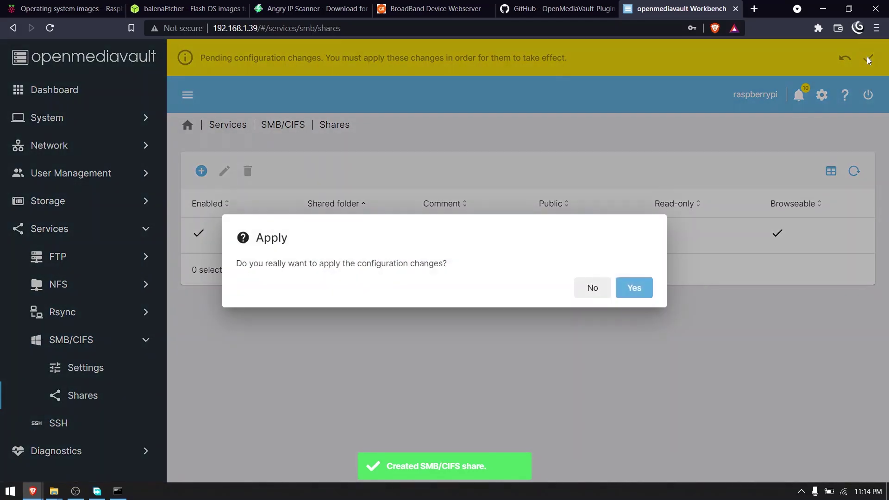
{"action": "left_click", "coordinate": [634, 289]}
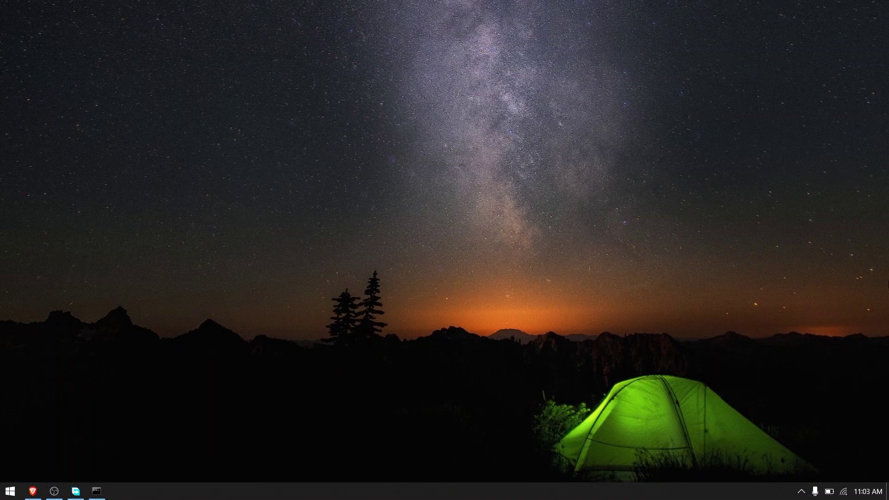
Step: In Control Panel's advanced sharing settings, turn on network discovery for the Private profile, save, and close
{"action": "left_click", "coordinate": [11, 491]}
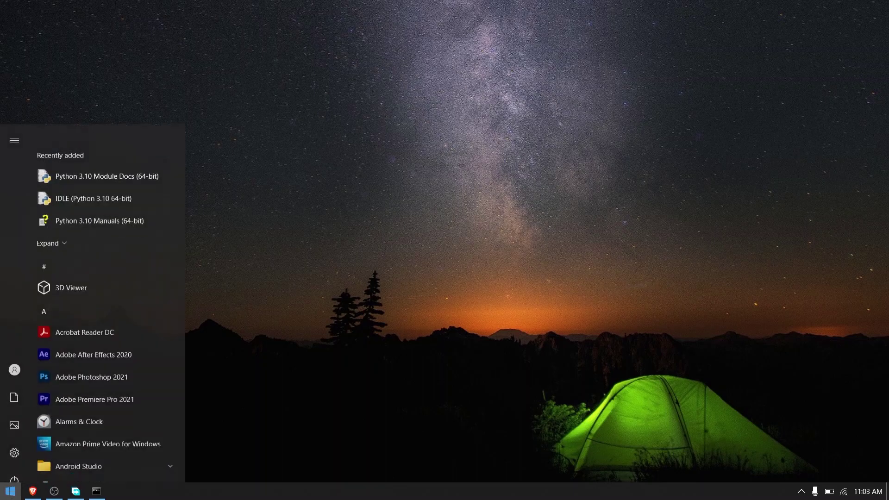
{"action": "type", "text": "contr"}
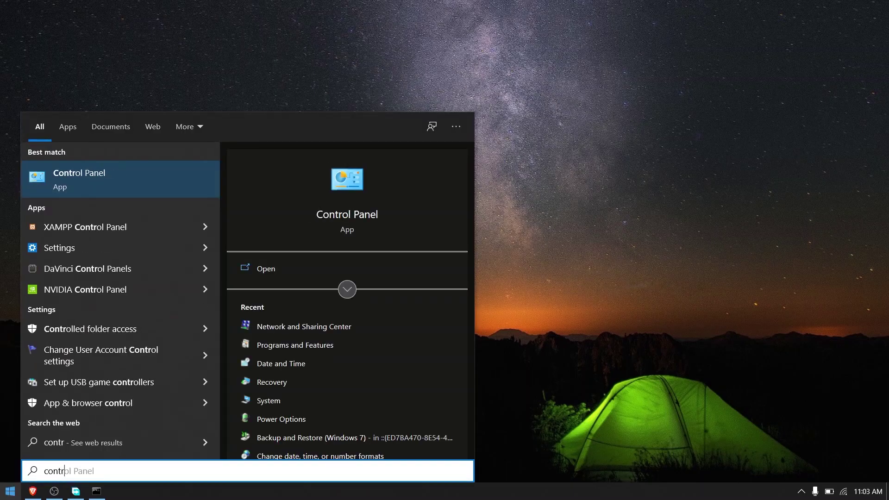
{"action": "key", "text": "Return"}
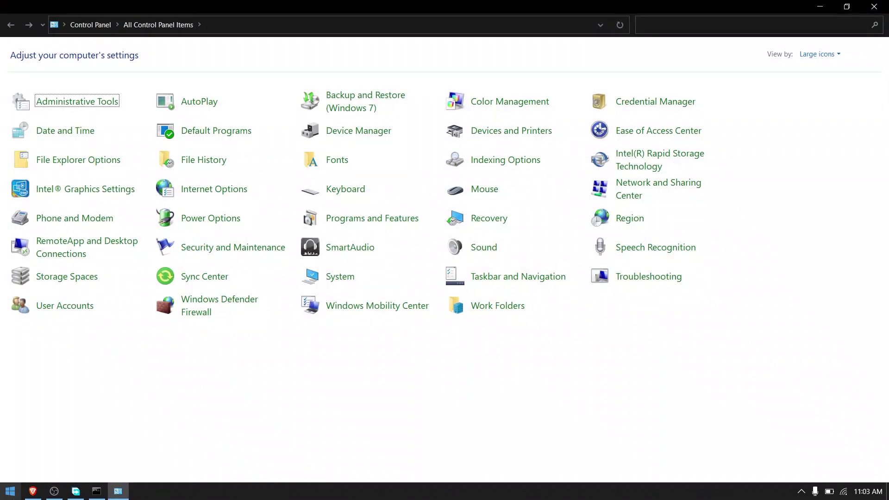
{"action": "left_click", "coordinate": [636, 187]}
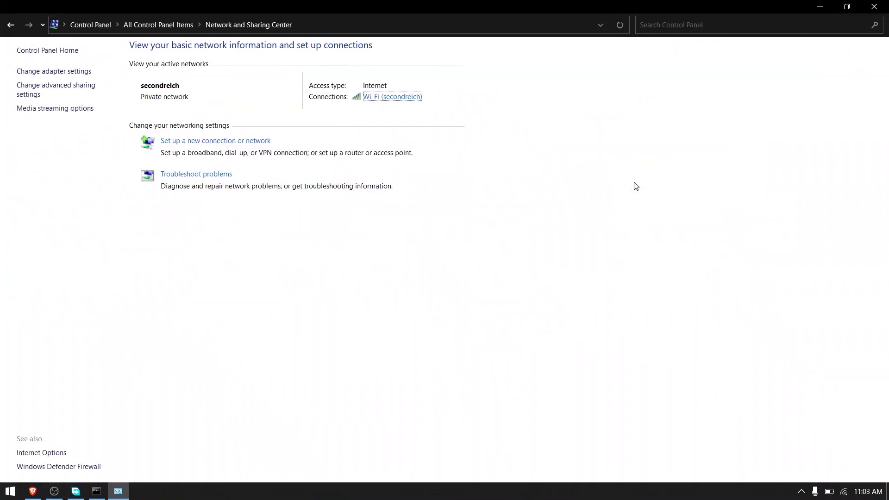
{"action": "left_click", "coordinate": [63, 85]}
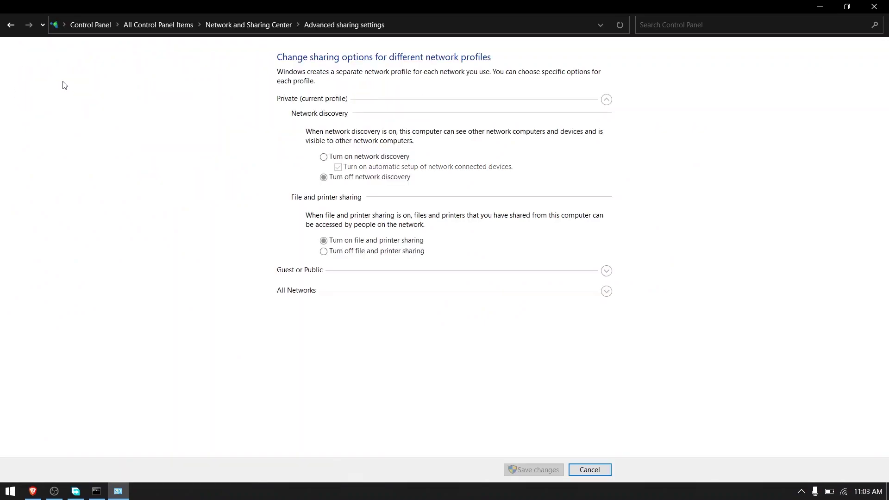
{"action": "left_click", "coordinate": [325, 157]}
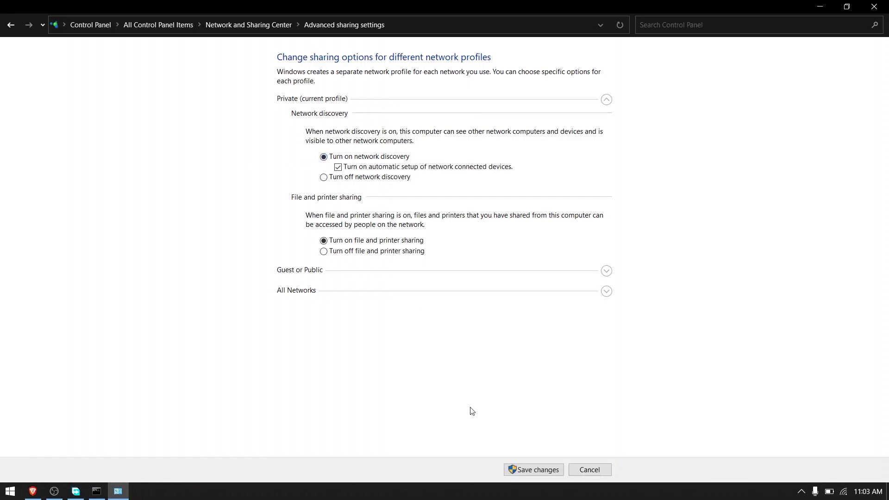
{"action": "left_click", "coordinate": [523, 470]}
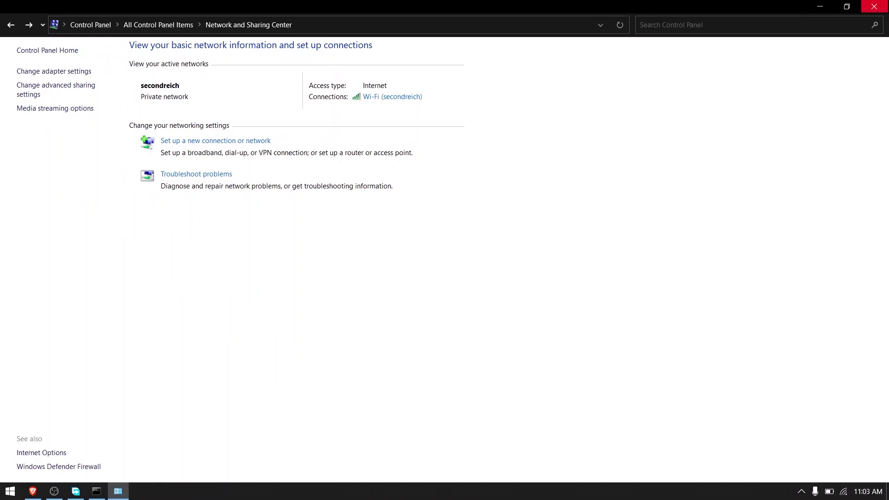
{"action": "left_click", "coordinate": [874, 7]}
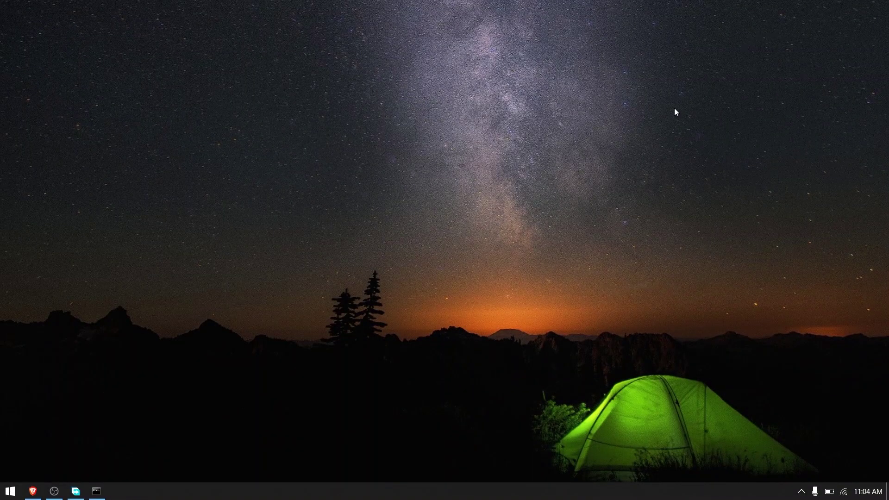
Step: Try opening RASPBERRYPI from File Explorer's Network view and show the 0x80070035 error details
{"action": "key", "text": "super+e"}
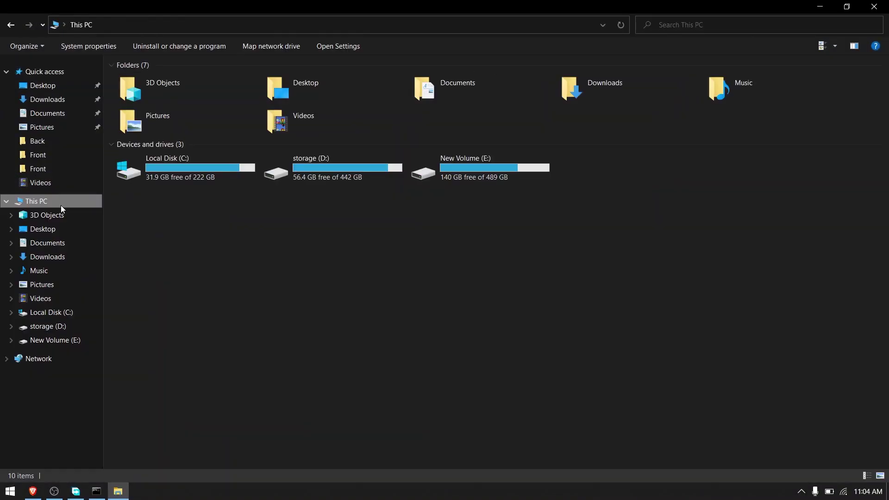
{"action": "left_click", "coordinate": [22, 363]}
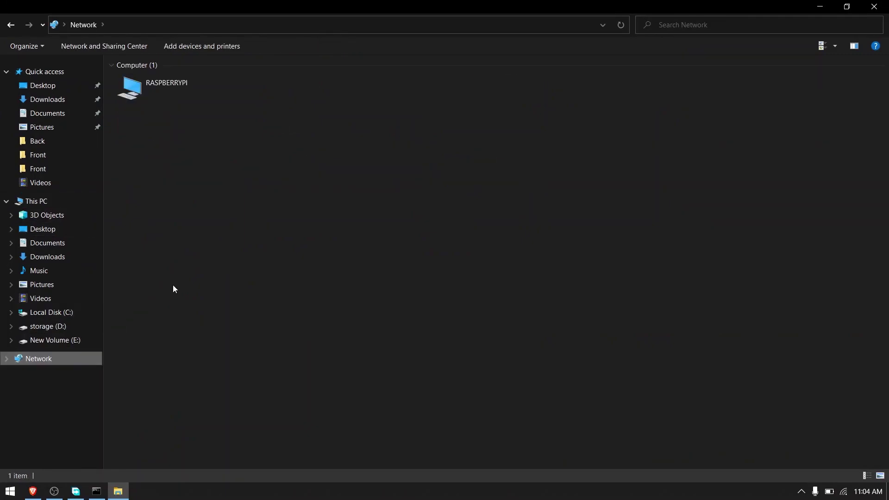
{"action": "double_click", "coordinate": [184, 82]}
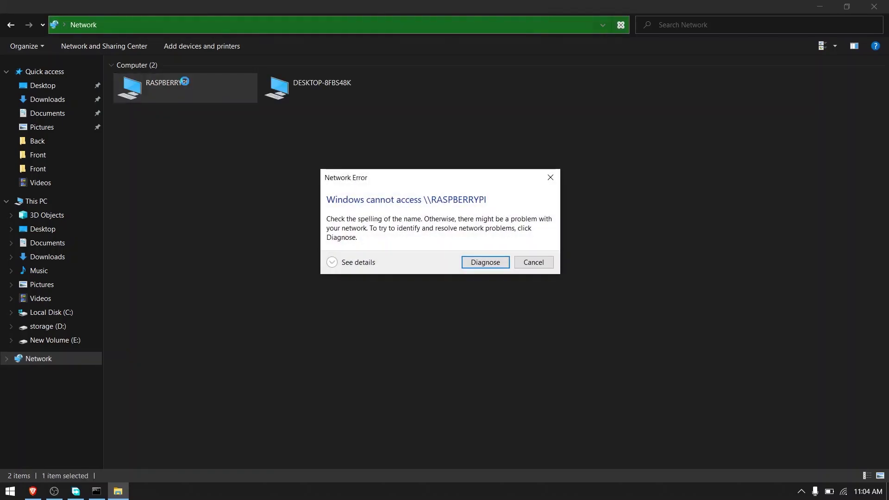
{"action": "left_click", "coordinate": [333, 262]}
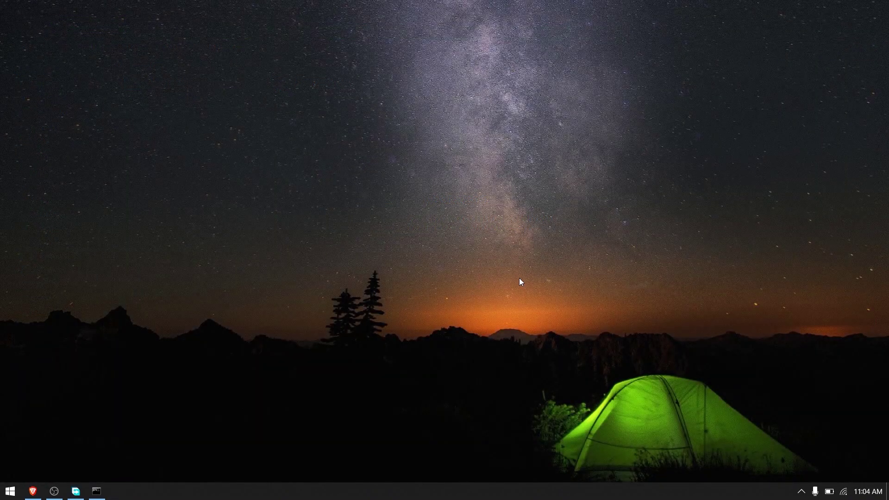
Step: Open \\192.168.1.39 from Run and sign in with the new user's name and password, remembering credentials
{"action": "key", "text": "super+r"}
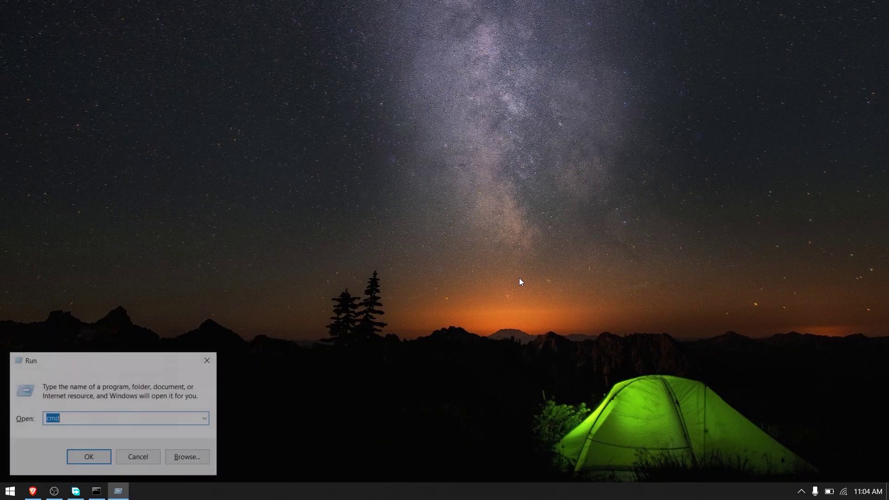
{"action": "type", "text": "\\\\192.168.1.39"}
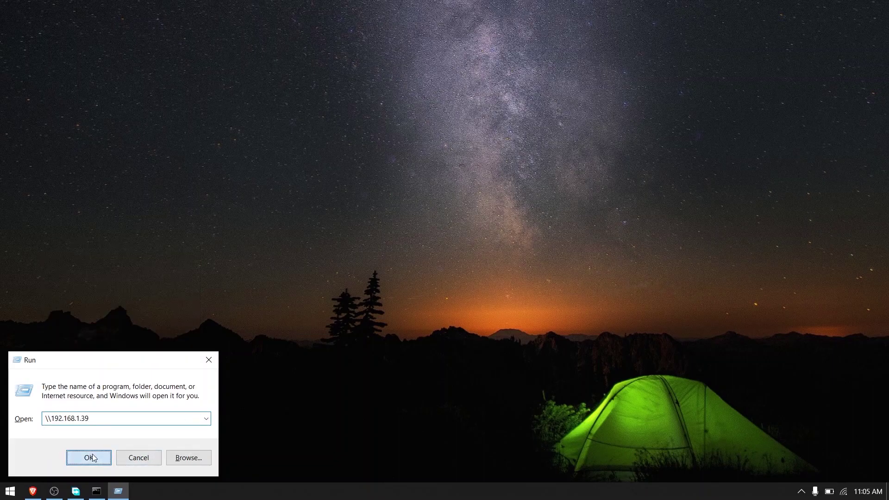
{"action": "left_click", "coordinate": [93, 457]}
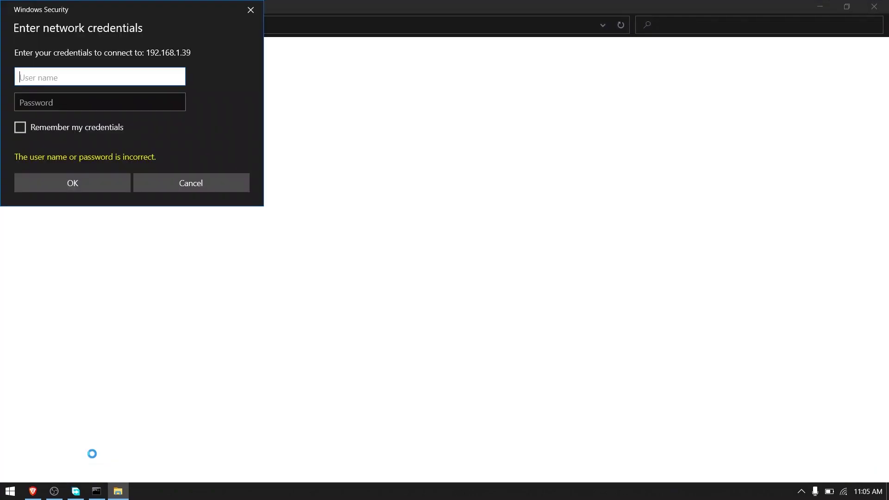
{"action": "type", "text": "Abhiram"}
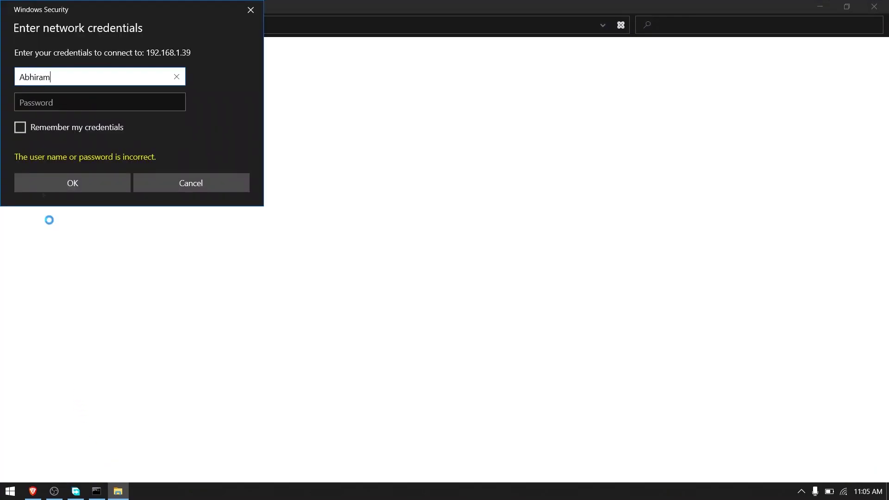
{"action": "left_click", "coordinate": [49, 102]}
{"action": "type", "text": "••••••••••••"}
{"action": "left_click", "coordinate": [25, 128]}
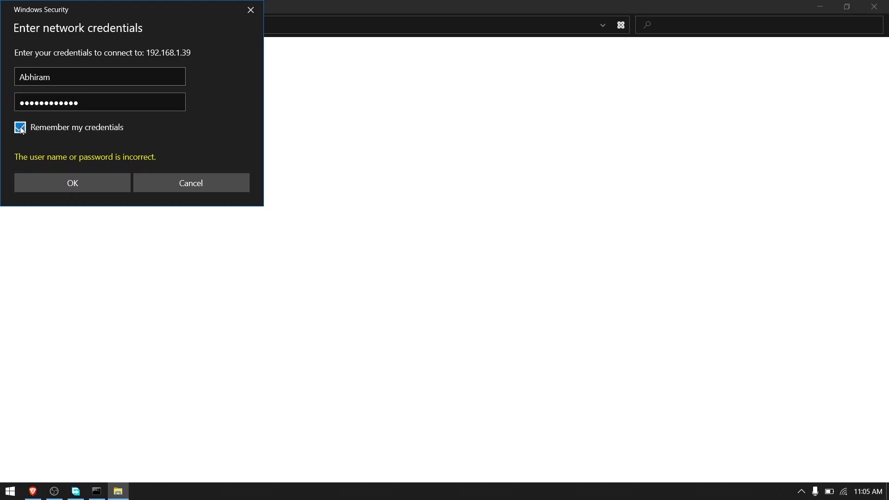
{"action": "left_click", "coordinate": [40, 180]}
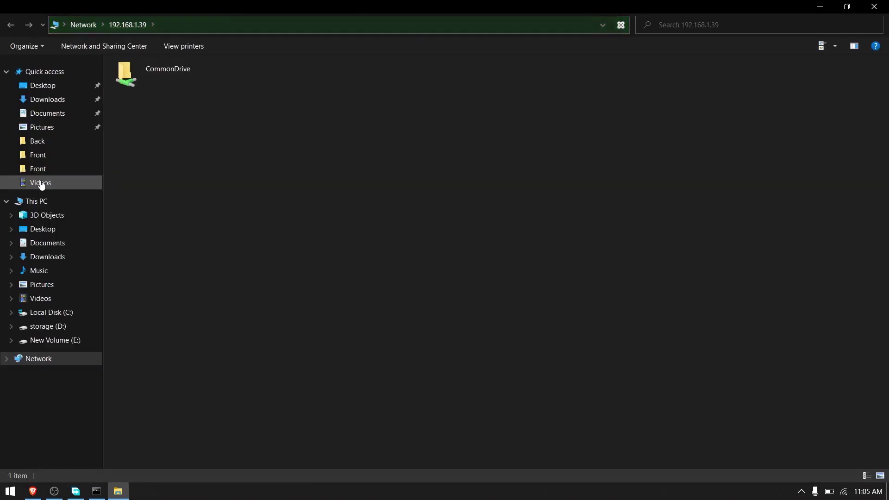
Step: Map CommonDrive as drive Z: with reconnect at sign-in, then open Z: from This PC
{"action": "right_click", "coordinate": [137, 85]}
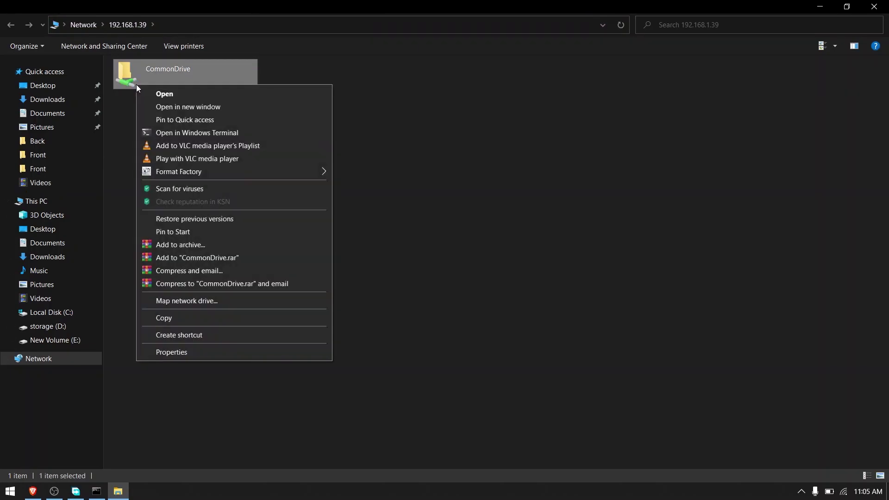
{"action": "left_click", "coordinate": [176, 300]}
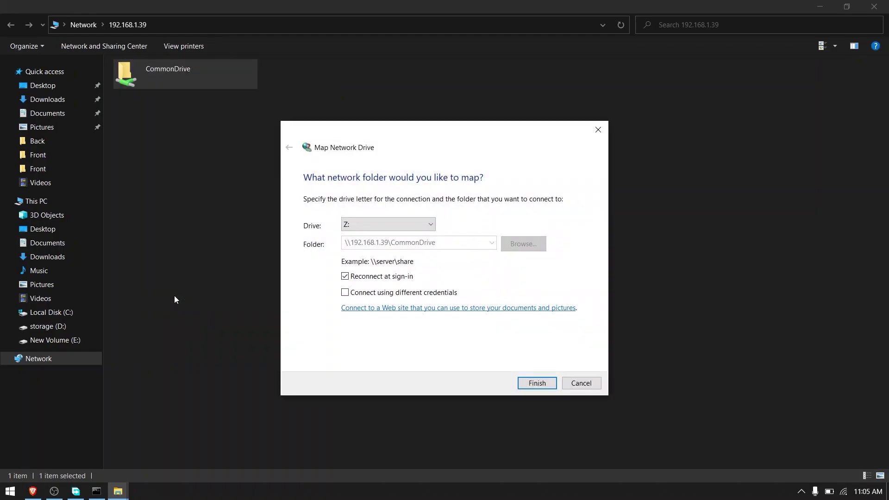
{"action": "left_click", "coordinate": [528, 385]}
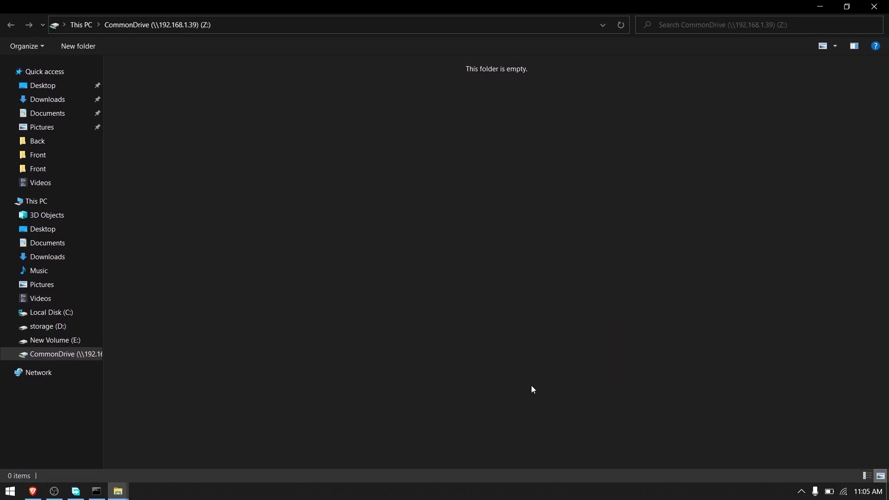
{"action": "left_click", "coordinate": [80, 24]}
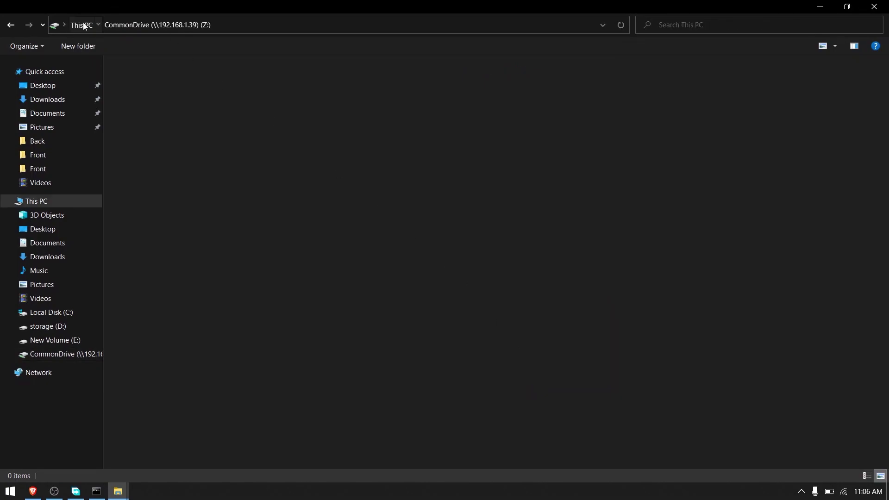
{"action": "left_click", "coordinate": [243, 264]}
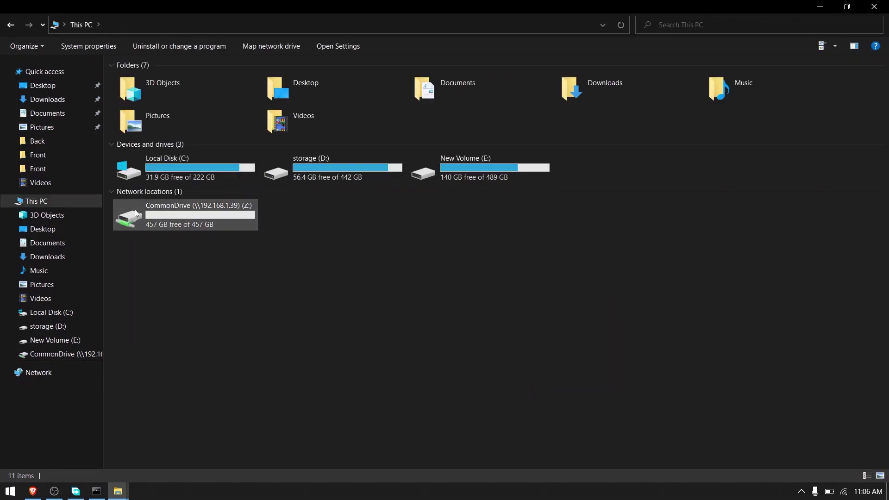
{"action": "double_click", "coordinate": [189, 221]}
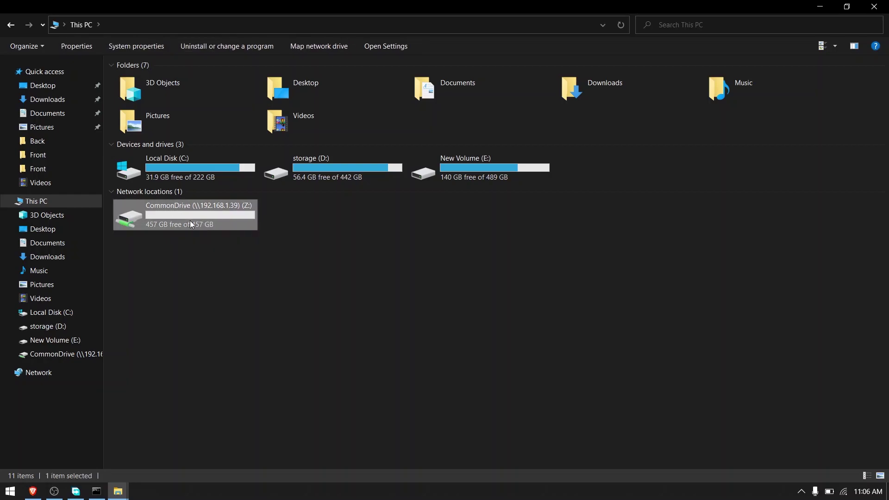
Step: Copy Programs.zip from Documents and paste it into the CommonDrive (Z:) drive
{"action": "left_click", "coordinate": [47, 113]}
{"action": "left_click", "coordinate": [146, 409]}
{"action": "right_click", "coordinate": [145, 409]}
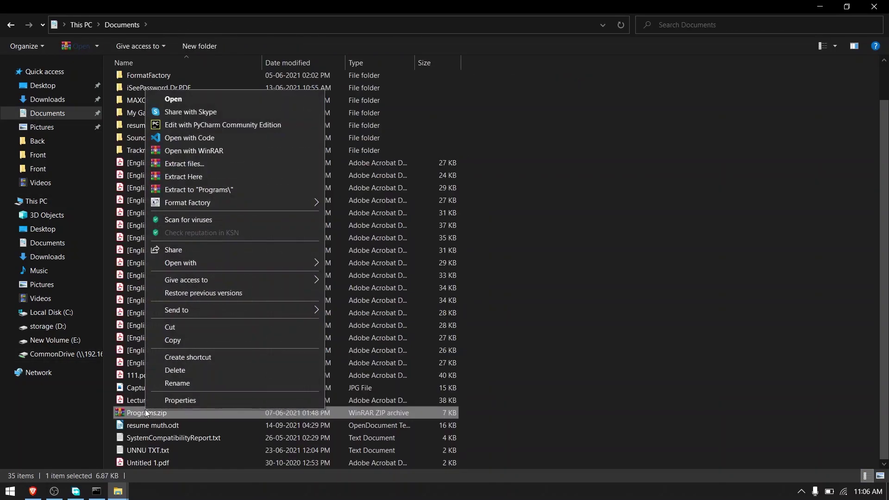
{"action": "left_click", "coordinate": [187, 337]}
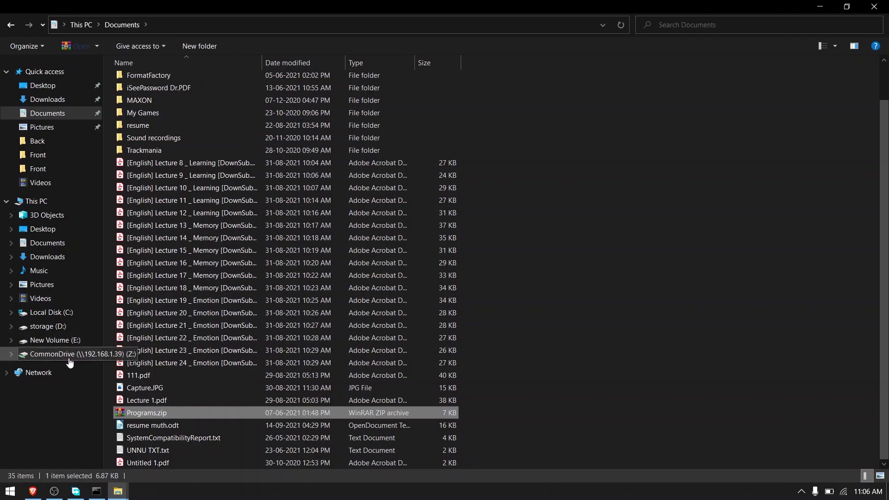
{"action": "left_click", "coordinate": [68, 354]}
{"action": "right_click", "coordinate": [242, 140]}
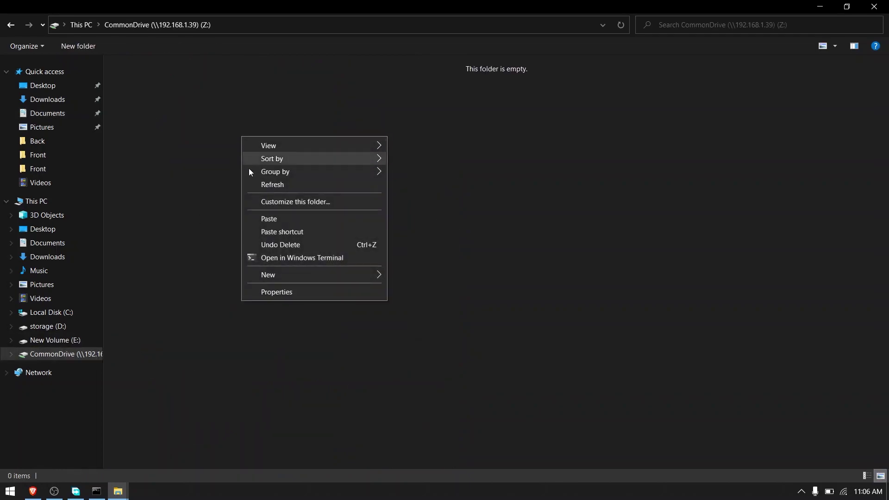
{"action": "left_click", "coordinate": [262, 218]}
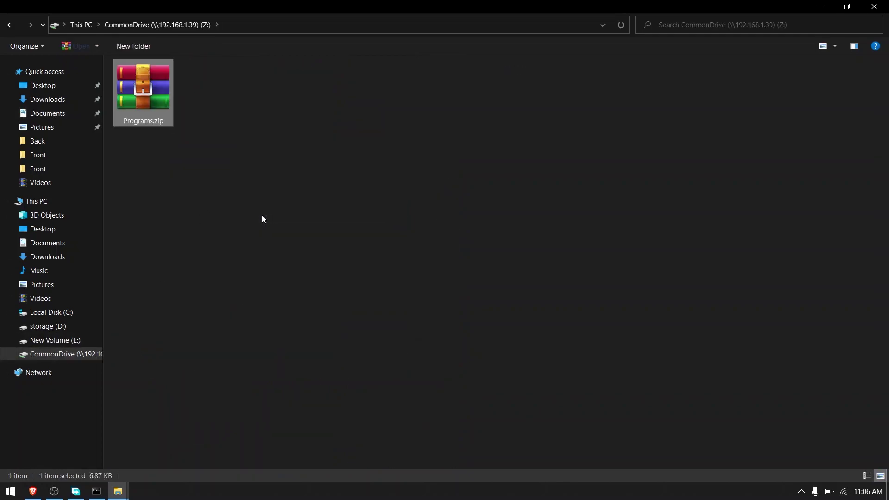
{"action": "left_click", "coordinate": [262, 215]}
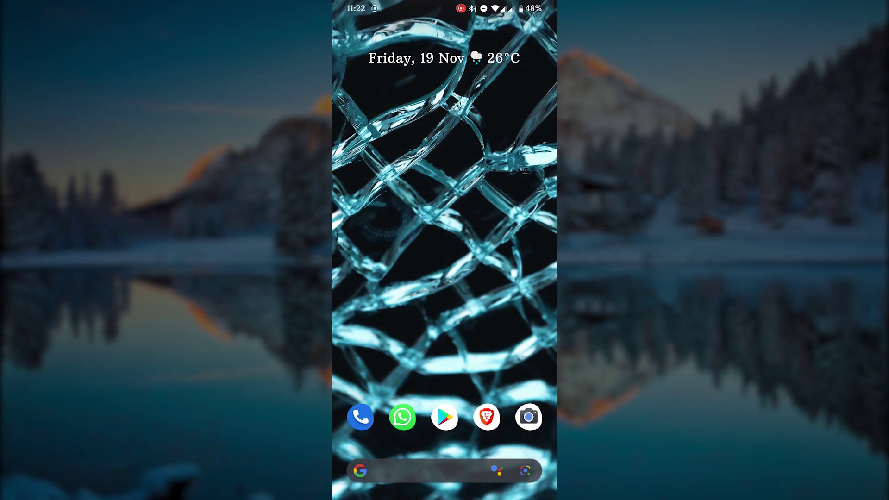
Step: Search Google Play for 'file mana', open the File Manager Plus page, and launch the app
{"action": "left_click", "coordinate": [444, 416]}
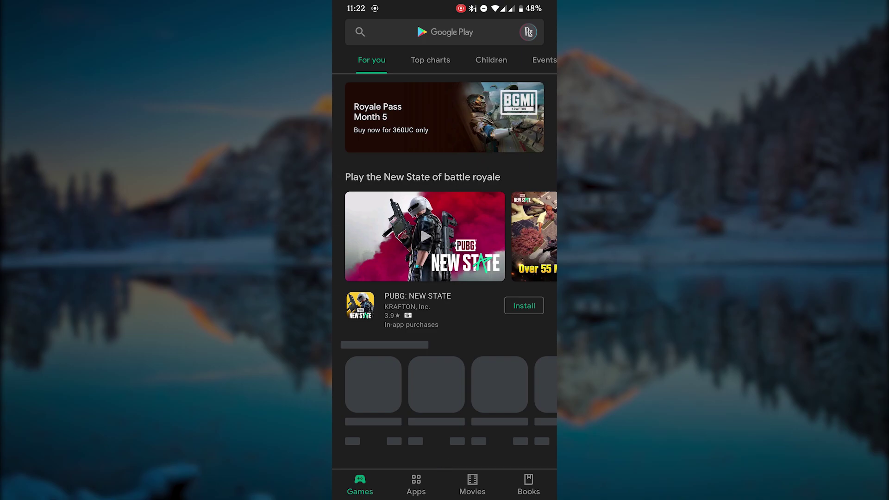
{"action": "left_click", "coordinate": [481, 37]}
{"action": "type", "text": "file mana"}
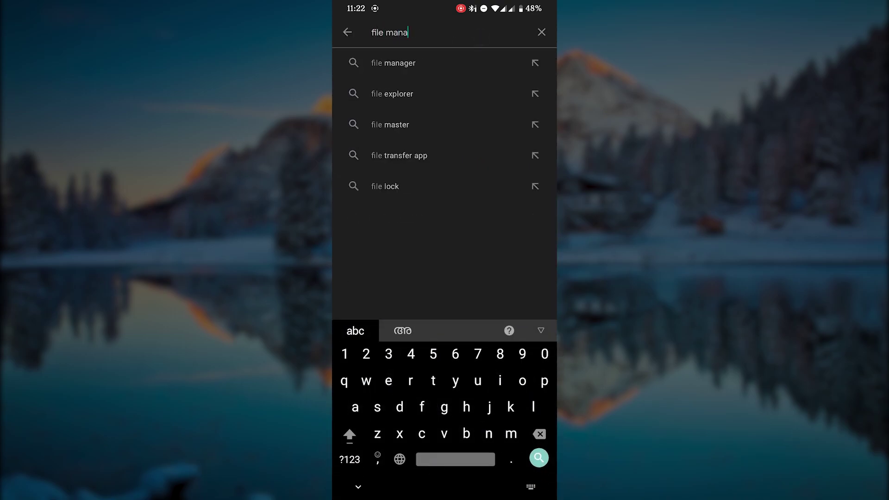
{"action": "left_click", "coordinate": [393, 63]}
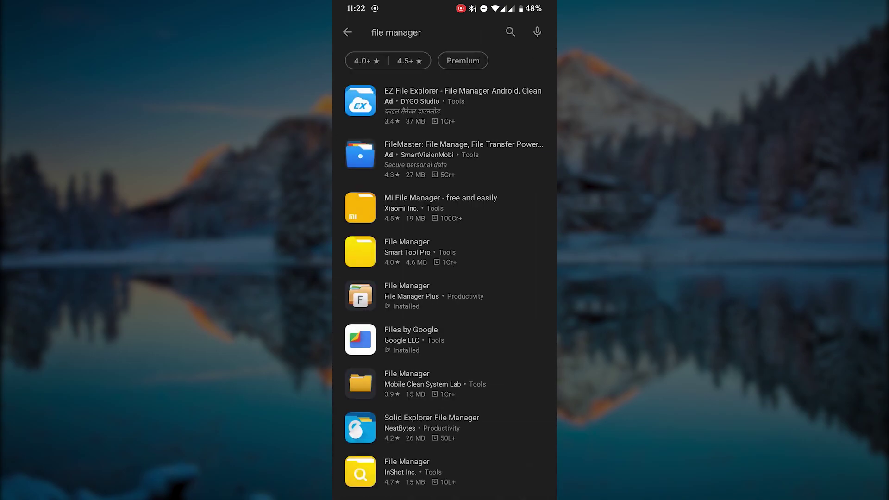
{"action": "left_click", "coordinate": [395, 282]}
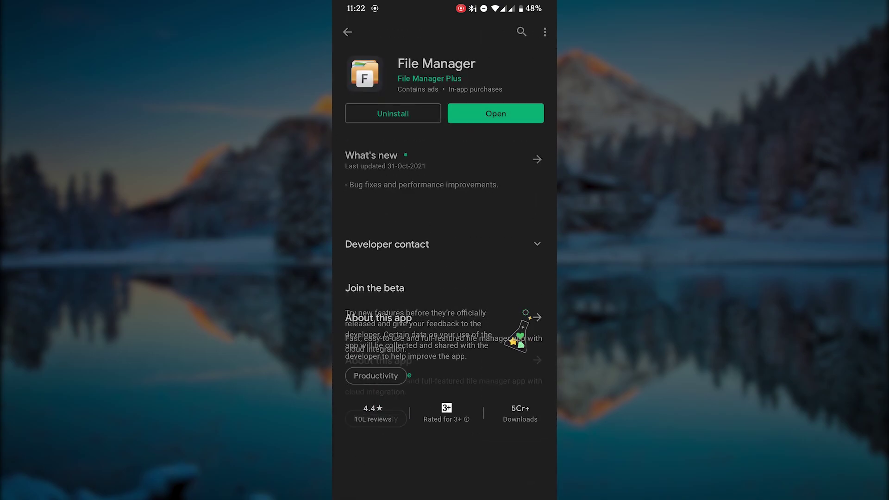
{"action": "left_click", "coordinate": [495, 113]}
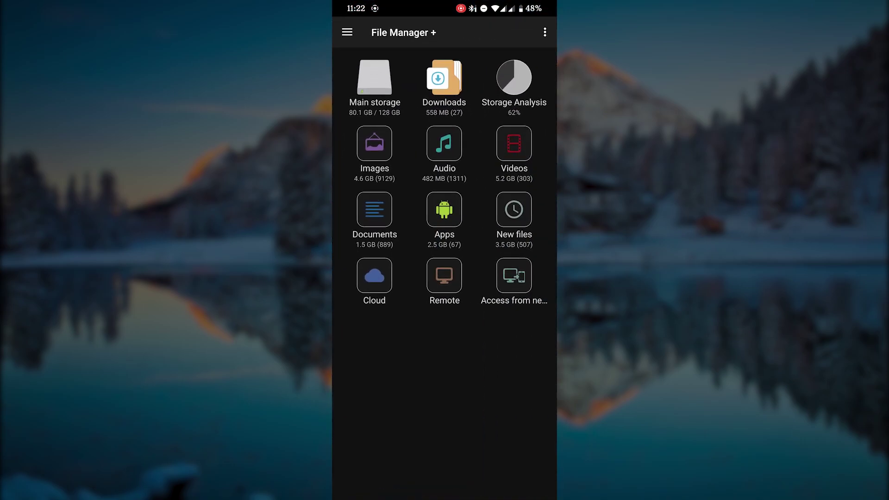
Step: Add an SMB remote for host 192.168.1.39 with the share's username and password, and connect
{"action": "left_click", "coordinate": [442, 286]}
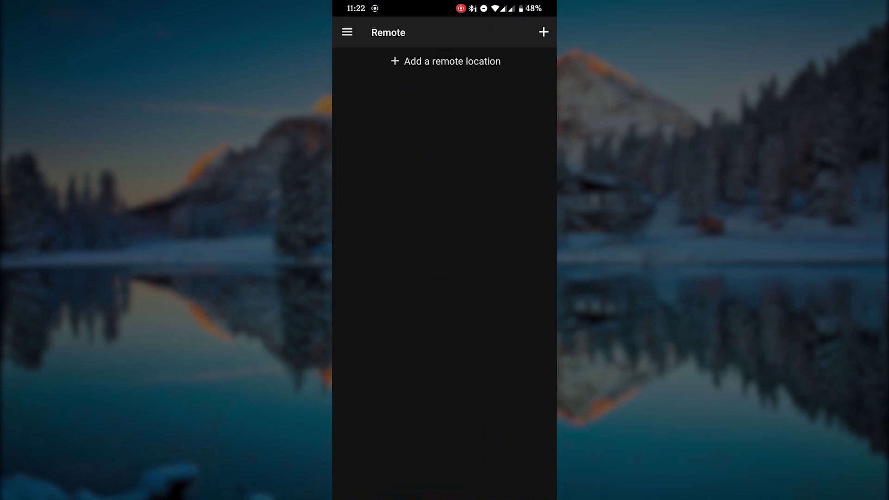
{"action": "left_click", "coordinate": [402, 61]}
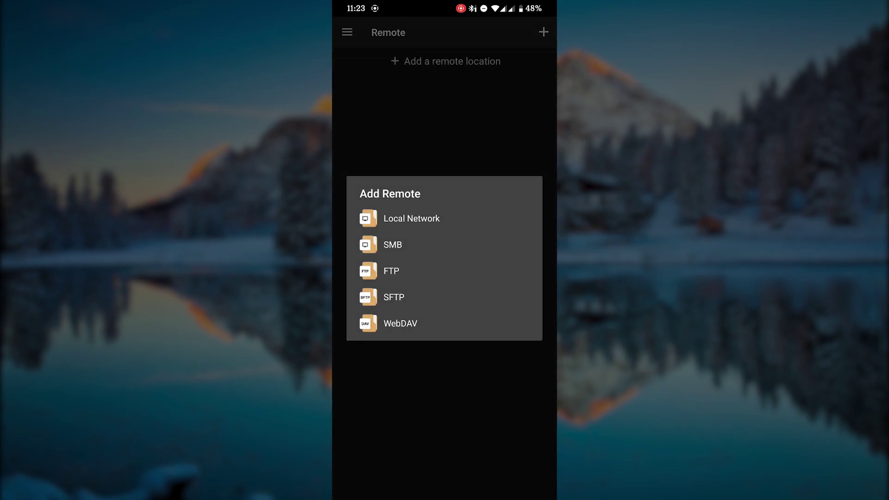
{"action": "left_click", "coordinate": [371, 241]}
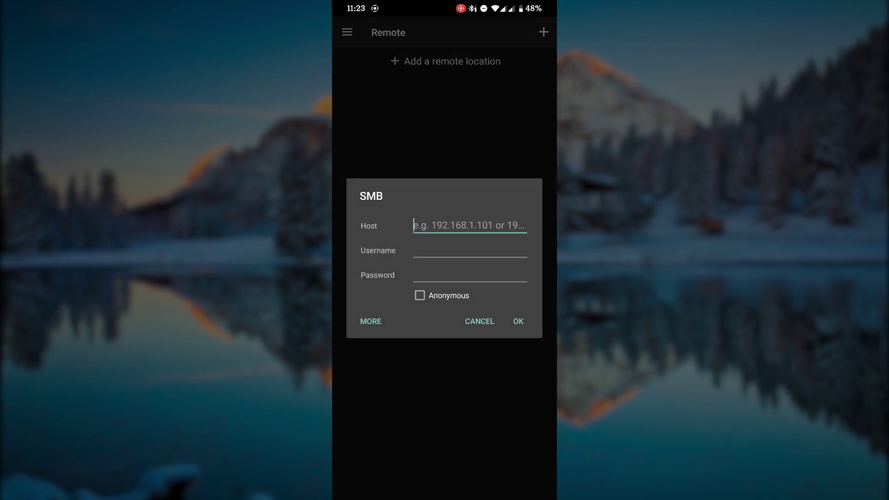
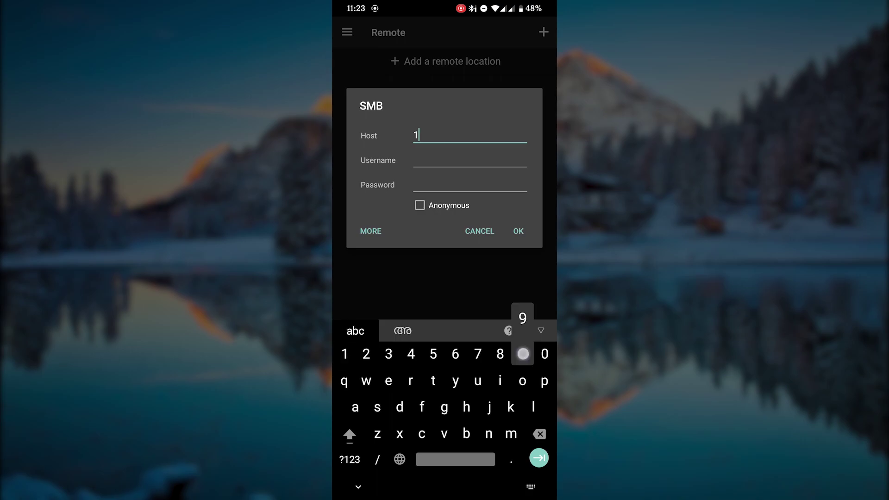
{"action": "key", "text": "Tab"}
{"action": "key", "text": "Tab"}
{"action": "left_click", "coordinate": [369, 234]}
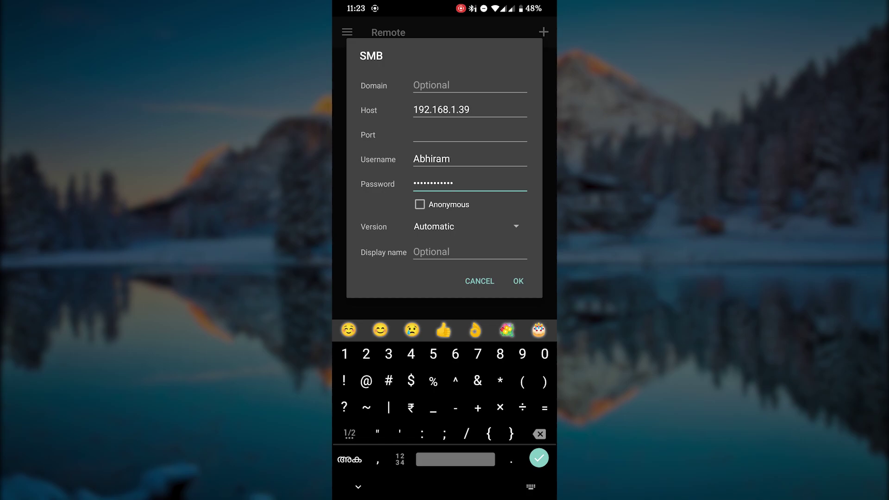
{"action": "left_click", "coordinate": [519, 281]}
Step: Browse the AbhiramDrive and CommonDrive folders on the 192.168.1.39 share
{"action": "left_click", "coordinate": [444, 116]}
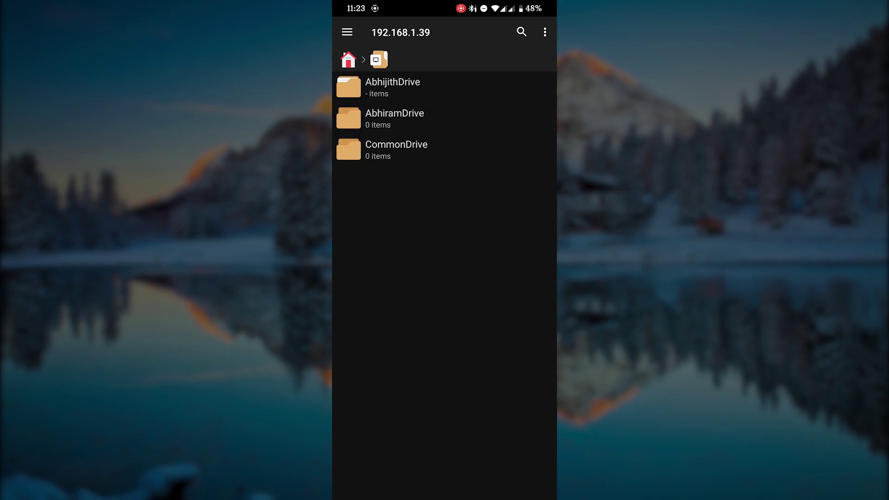
{"action": "left_click", "coordinate": [409, 113]}
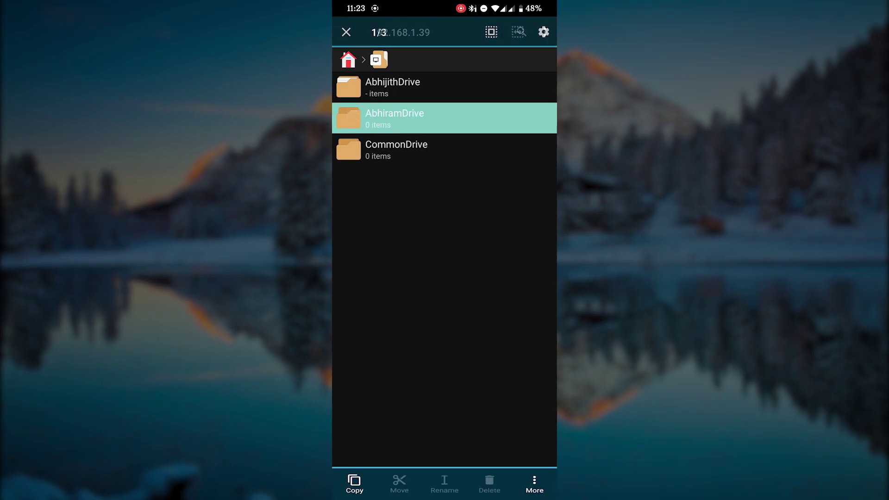
{"action": "left_click", "coordinate": [409, 114]}
{"action": "left_click", "coordinate": [408, 114]}
{"action": "key", "text": "Escape"}
{"action": "left_click", "coordinate": [396, 148]}
{"action": "key", "text": "Escape"}
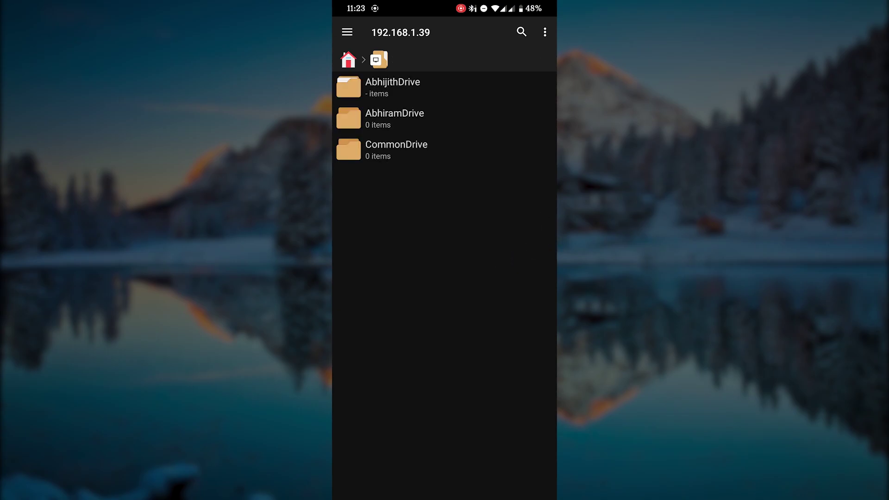
Step: Return to the File Manager + home and confirm 192.168.1.39 is listed as a saved remote
{"action": "key", "text": "Escape"}
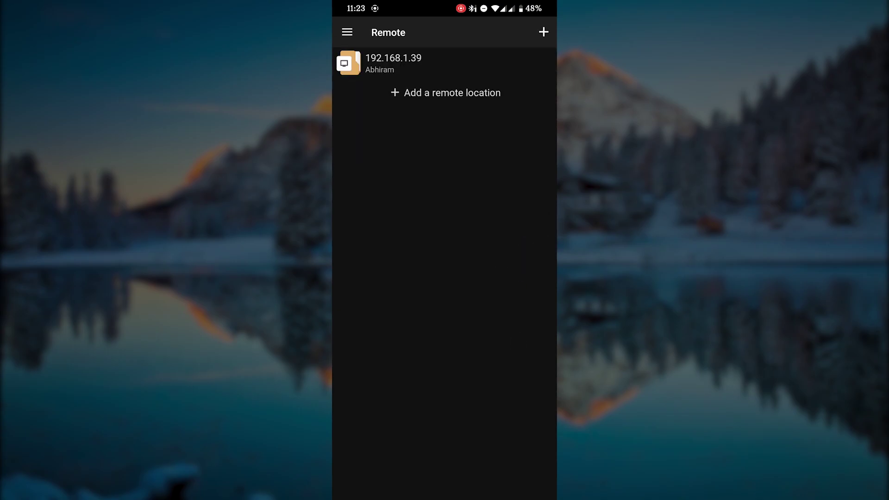
{"action": "key", "text": "Escape"}
{"action": "left_click", "coordinate": [447, 278]}
{"action": "left_click", "coordinate": [393, 63]}
{"action": "key", "text": "Escape"}
{"action": "key", "text": "Escape"}
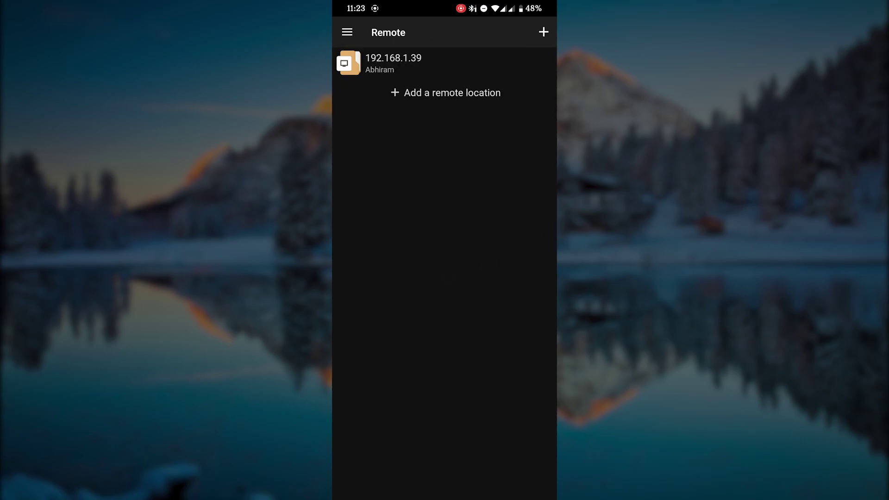